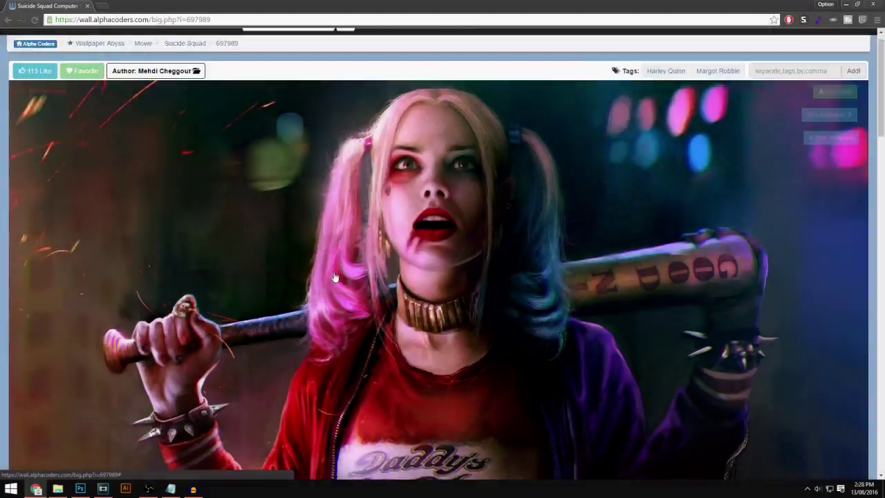
Scroll through the Wallpaper Abyss page showing the Harley Quinn Suicide Squad wallpaper.
{"action": "scroll", "coordinate": [334, 277], "scroll_direction": "down", "scroll_amount": 3}
{"action": "scroll", "coordinate": [333, 277], "scroll_direction": "up", "scroll_amount": 4}
{"action": "scroll", "coordinate": [306, 258], "scroll_direction": "down", "scroll_amount": 5}
{"action": "scroll", "coordinate": [306, 263], "scroll_direction": "up", "scroll_amount": 4}
{"action": "scroll", "coordinate": [306, 262], "scroll_direction": "up", "scroll_amount": 2}
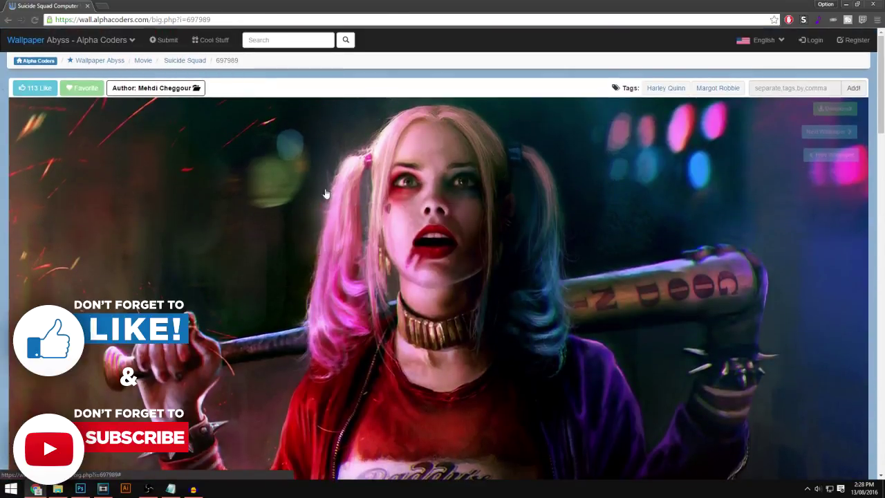
Leave the wallpaper page in Chrome and switch to LightingTut.psd in Photoshop.
{"action": "scroll", "coordinate": [326, 193], "scroll_direction": "down", "scroll_amount": 2}
{"action": "scroll", "coordinate": [277, 277], "scroll_direction": "up", "scroll_amount": 2}
{"action": "left_click", "coordinate": [80, 488]}
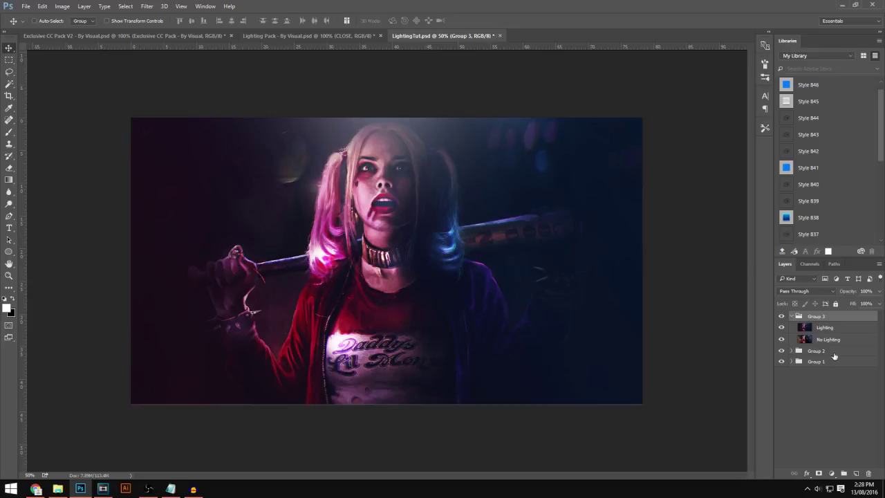
Collapse and re-expand Group 3, then add a new empty layer above Layer 10.
{"action": "left_click", "coordinate": [791, 316]}
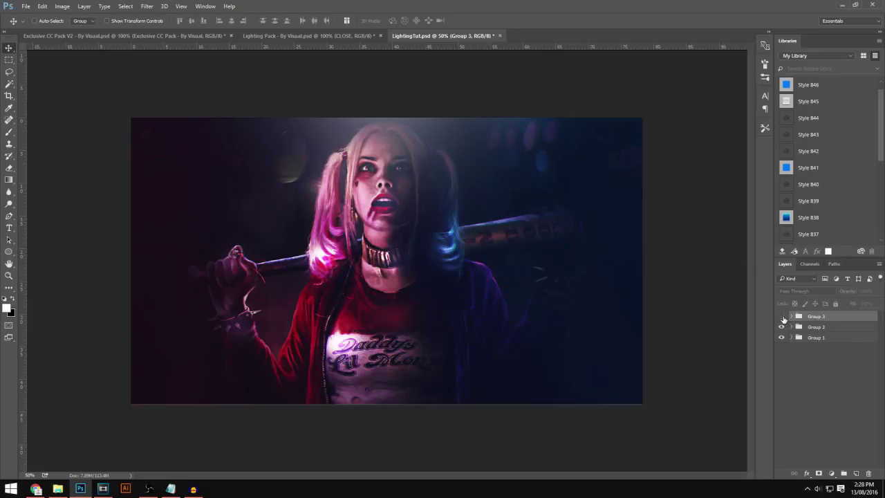
{"action": "left_click", "coordinate": [790, 317]}
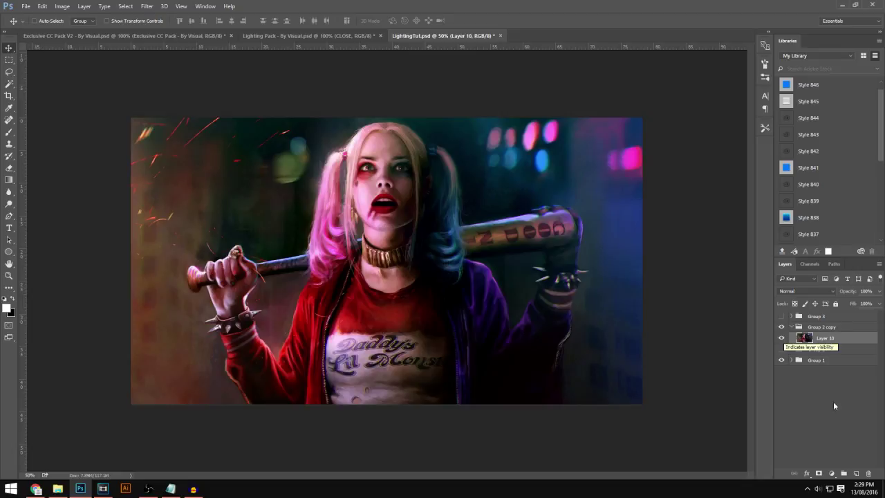
{"action": "left_click", "coordinate": [855, 473]}
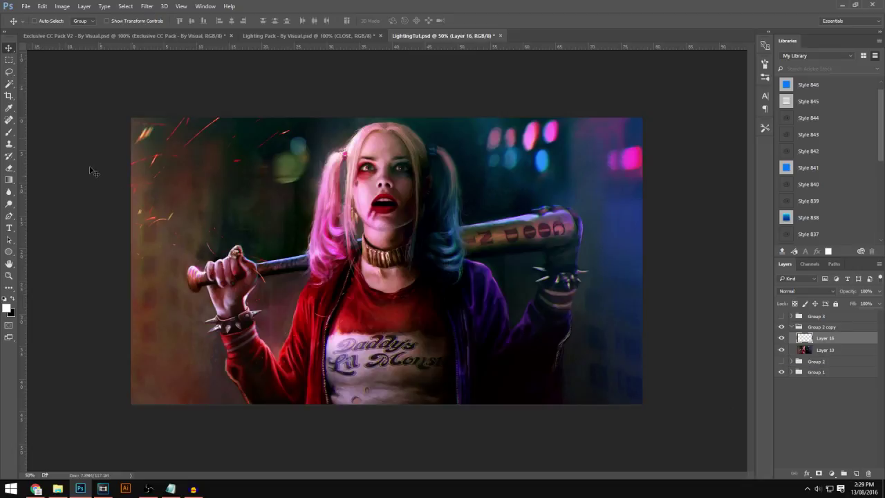
With a soft black brush, paint over the left side, upper background, bat and glove glow.
{"action": "left_click", "coordinate": [10, 130]}
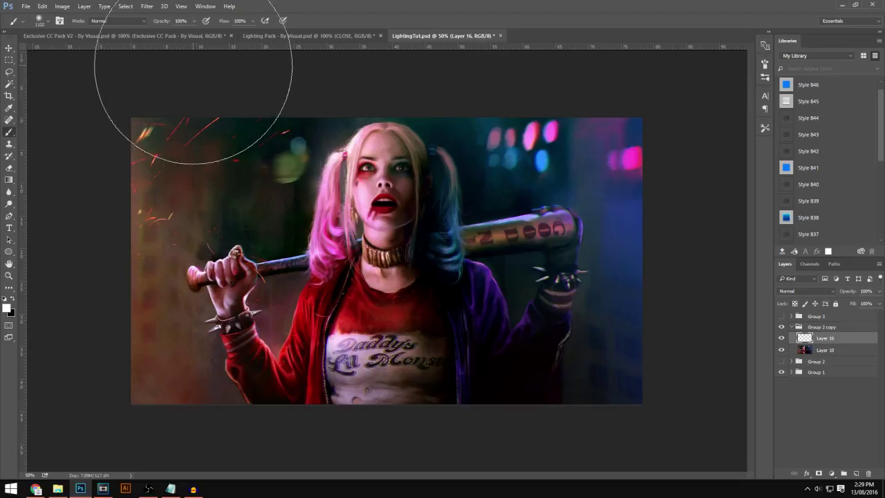
{"action": "left_click", "coordinate": [47, 21]}
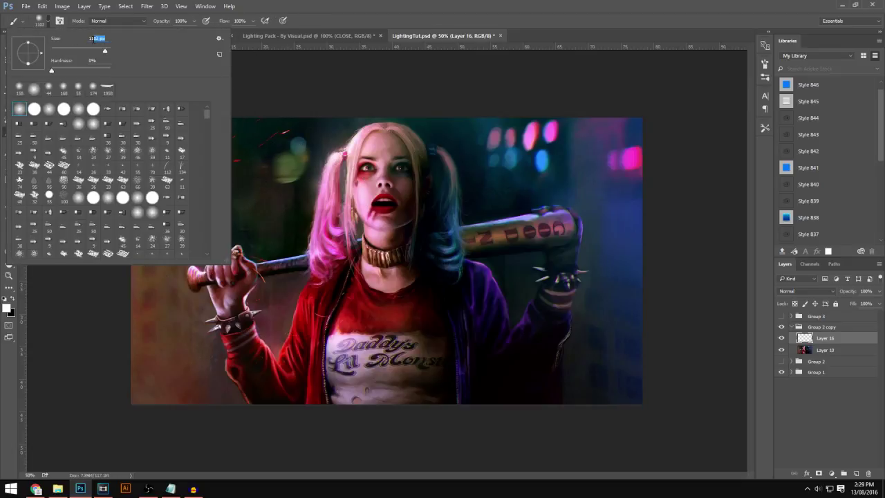
{"action": "left_click", "coordinate": [45, 22]}
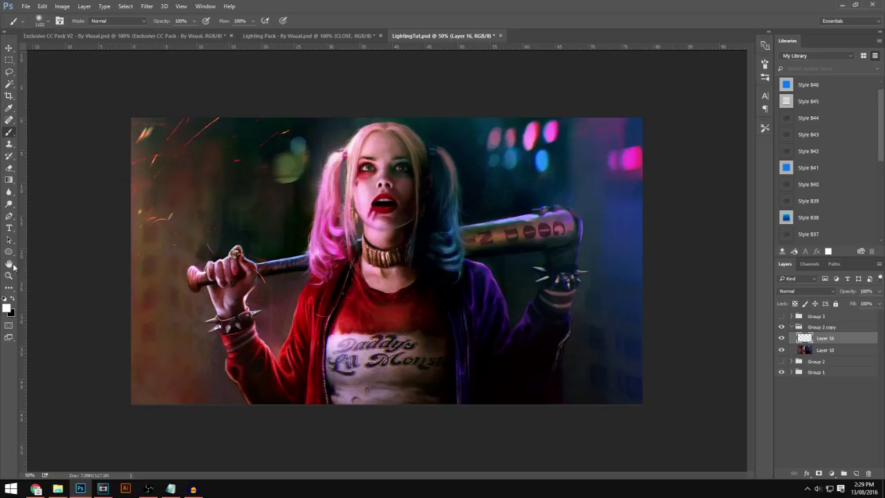
{"action": "mouse_move", "coordinate": [206, 202]}
{"action": "left_mouse_down"}
{"action": "mouse_move", "coordinate": [205, 407]}
{"action": "mouse_move", "coordinate": [212, 429]}
{"action": "mouse_move", "coordinate": [184, 357]}
{"action": "mouse_move", "coordinate": [196, 157]}
{"action": "mouse_move", "coordinate": [158, 257]}
{"action": "mouse_move", "coordinate": [256, 99]}
{"action": "left_mouse_up"}
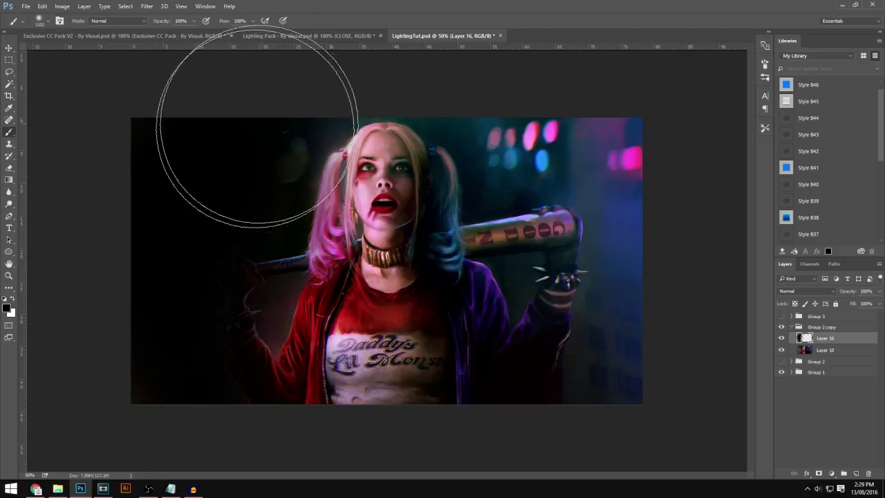
{"action": "mouse_move", "coordinate": [592, 198]}
{"action": "left_mouse_down"}
{"action": "mouse_move", "coordinate": [602, 187]}
{"action": "mouse_move", "coordinate": [510, 113]}
{"action": "left_mouse_up"}
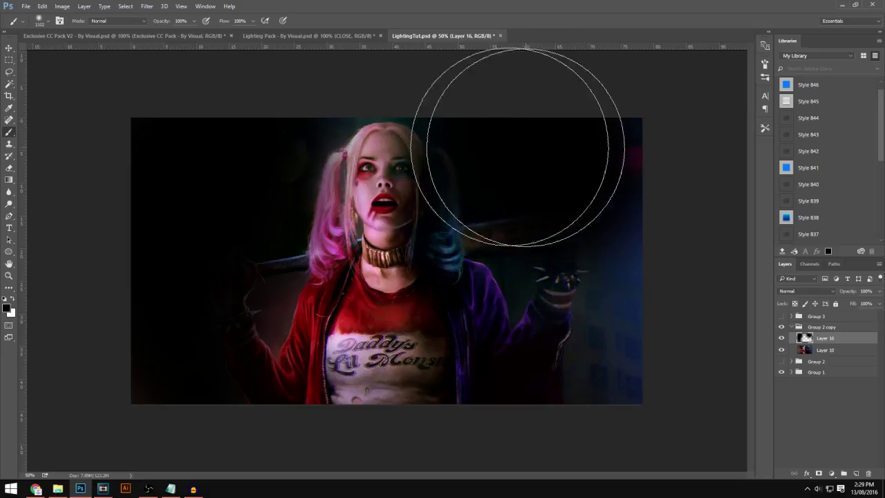
{"action": "left_click", "coordinate": [47, 21]}
{"action": "key", "text": "Return"}
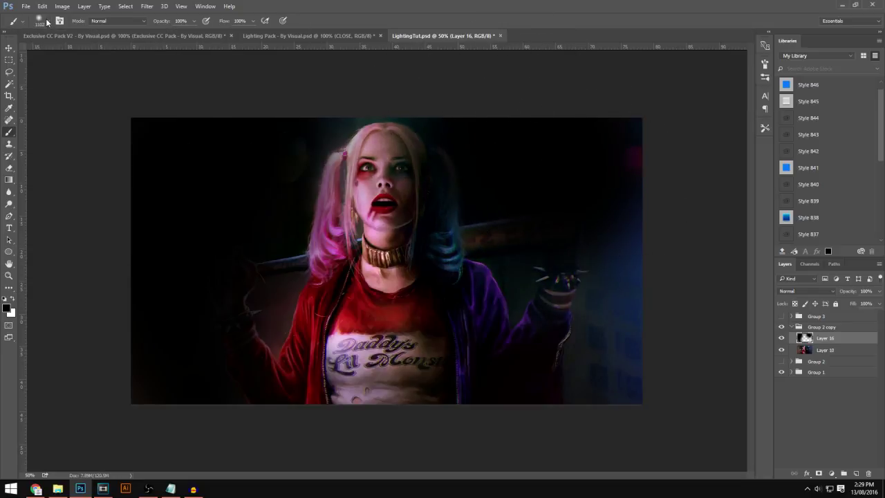
{"action": "mouse_move", "coordinate": [636, 225]}
{"action": "left_mouse_down"}
{"action": "mouse_move", "coordinate": [658, 209]}
{"action": "mouse_move", "coordinate": [640, 267]}
{"action": "left_mouse_up"}
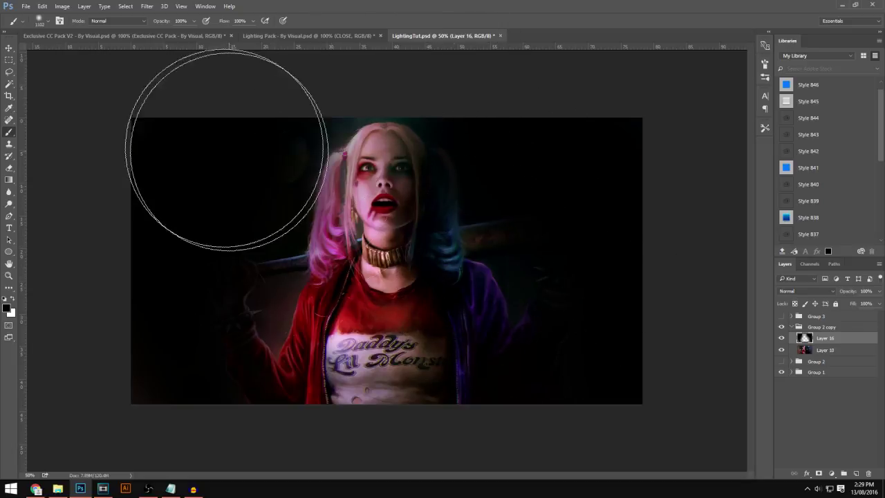
Set the darkening layer's opacity to 65% and add a new empty layer.
{"action": "left_click", "coordinate": [879, 291]}
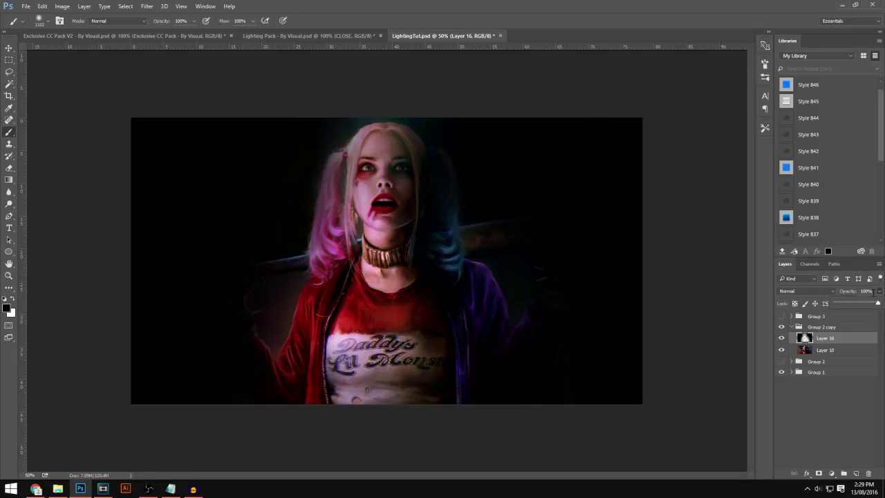
{"action": "left_click", "coordinate": [871, 291]}
{"action": "type", "text": "65"}
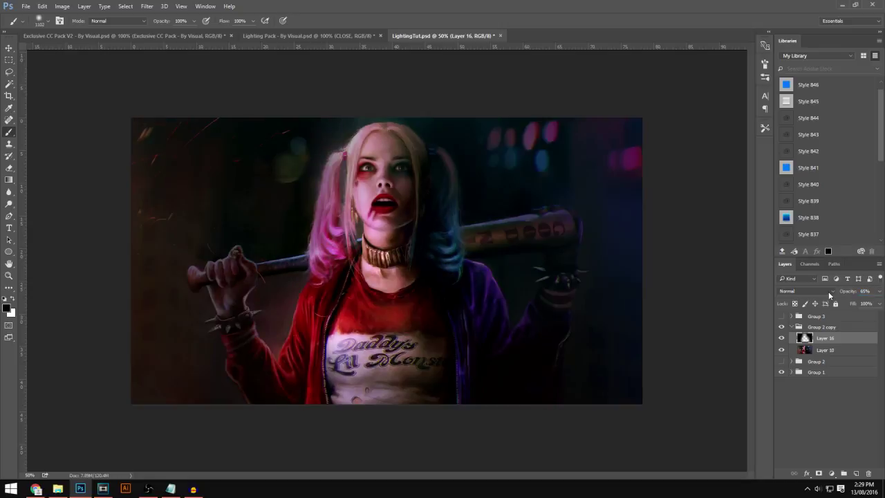
{"action": "left_click", "coordinate": [857, 473]}
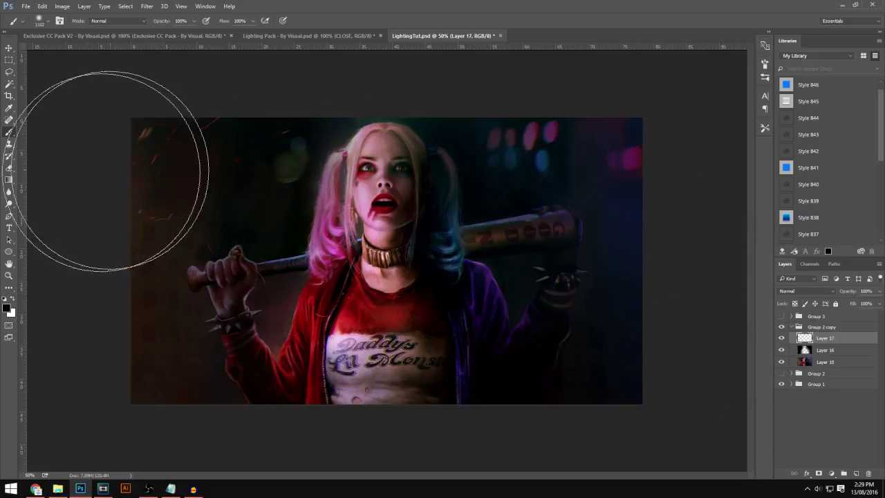
Paint soft black down the right and left edges, set opacity to 38%, and add another layer.
{"action": "left_click", "coordinate": [39, 20]}
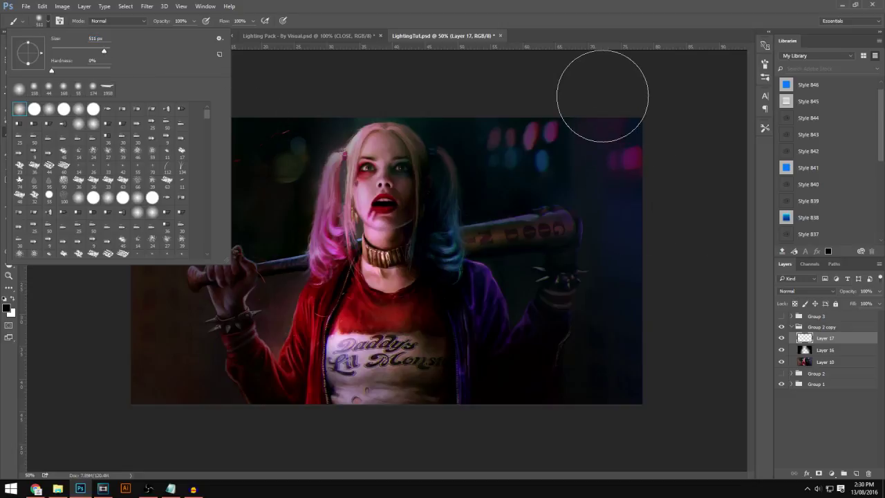
{"action": "mouse_move", "coordinate": [602, 95]}
{"action": "left_mouse_down"}
{"action": "mouse_move", "coordinate": [629, 162]}
{"action": "mouse_move", "coordinate": [614, 425]}
{"action": "left_mouse_up"}
{"action": "mouse_move", "coordinate": [177, 90]}
{"action": "left_mouse_down"}
{"action": "mouse_move", "coordinate": [175, 424]}
{"action": "mouse_move", "coordinate": [176, 104]}
{"action": "mouse_move", "coordinate": [172, 391]}
{"action": "mouse_move", "coordinate": [193, 118]}
{"action": "left_mouse_up"}
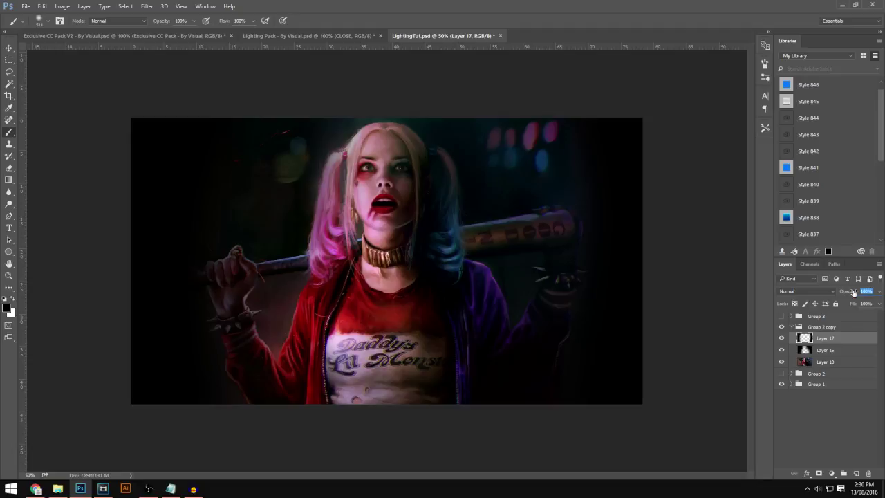
{"action": "type", "text": "38"}
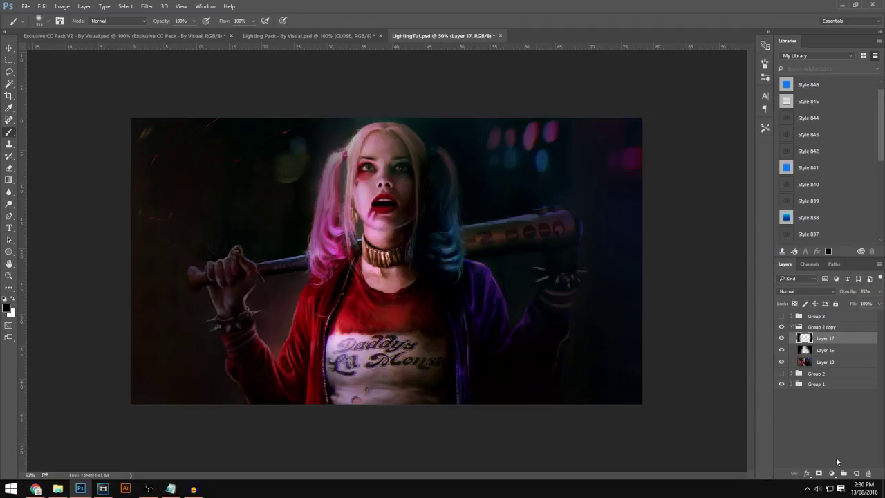
{"action": "left_click", "coordinate": [856, 475]}
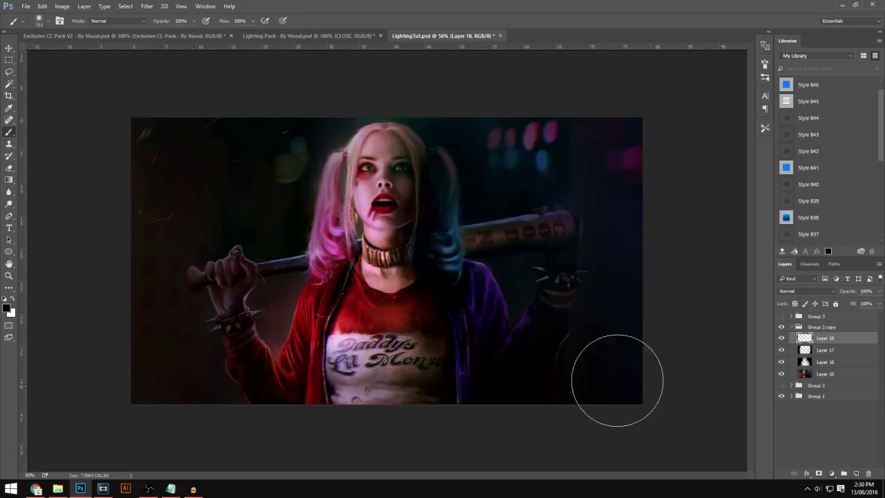
Paint a 243 px dark stroke down the left edge at 25% opacity, then add a layer.
{"action": "left_click", "coordinate": [48, 22]}
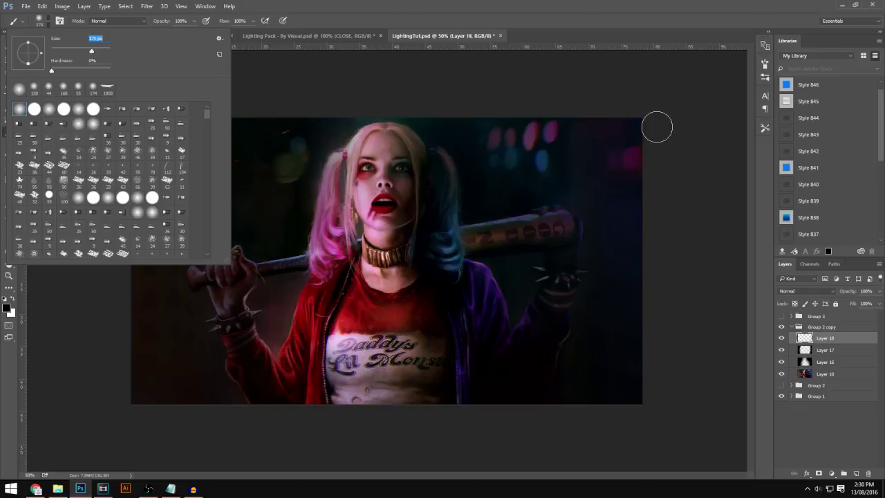
{"action": "left_click_drag", "start_coordinate": [97, 53], "coordinate": [102, 52]}
{"action": "left_click", "coordinate": [650, 119]}
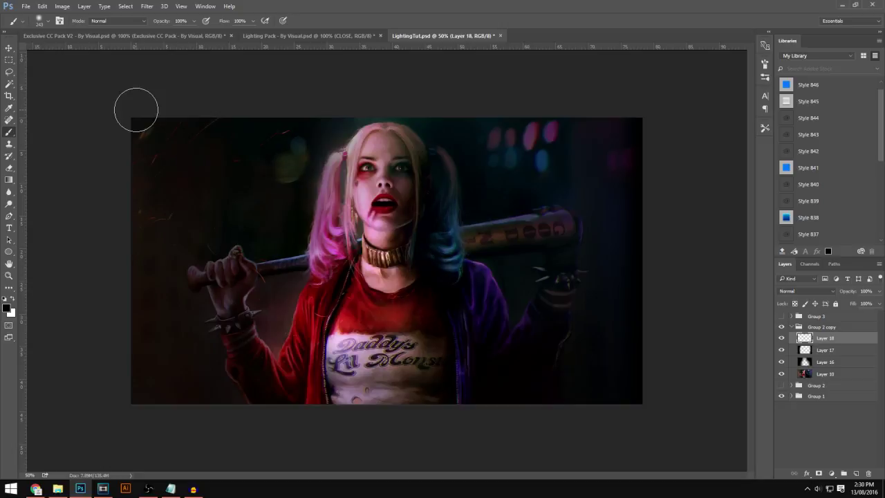
{"action": "left_click_drag", "start_coordinate": [136, 138], "coordinate": [143, 399]}
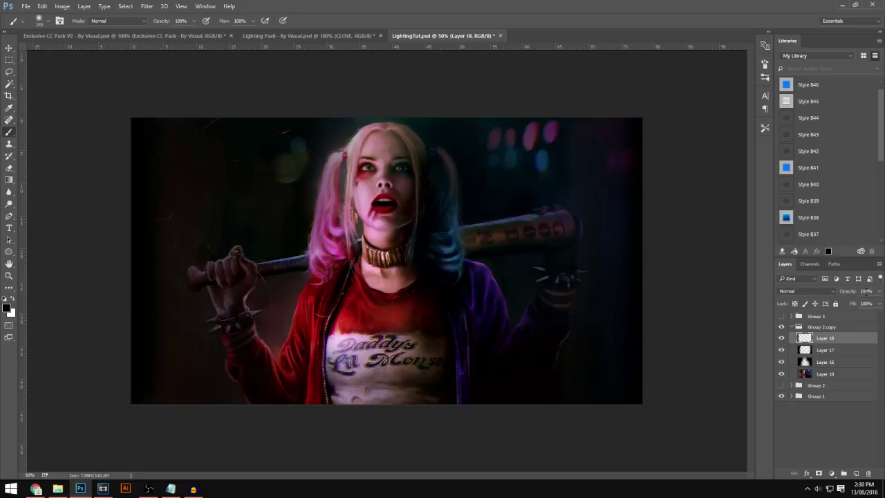
{"action": "type", "text": "25"}
{"action": "key", "text": "Return"}
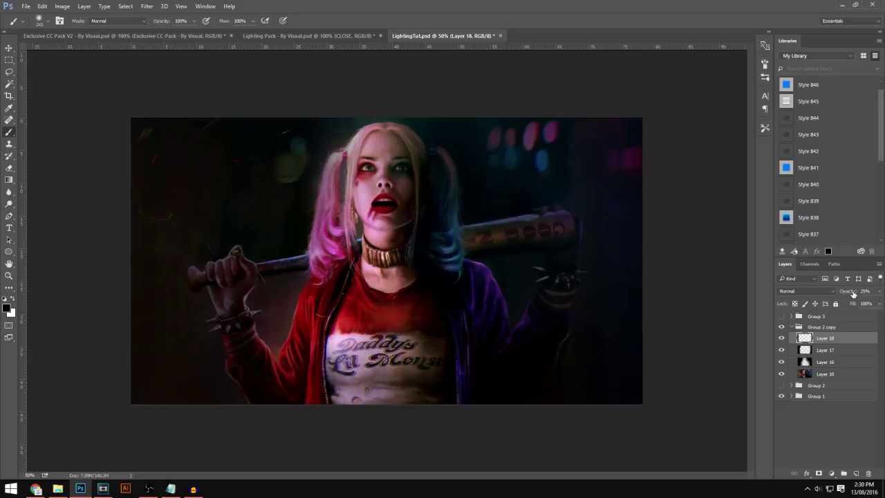
{"action": "left_click", "coordinate": [856, 473]}
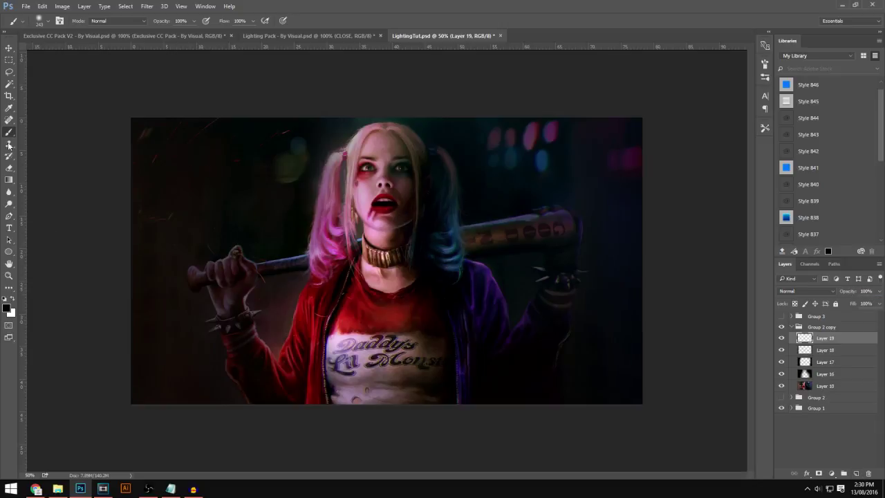
Dab a 385 px soft white glow above Harley's head on Layer 19 and fade it to 70%.
{"action": "left_click", "coordinate": [52, 22]}
{"action": "left_click_drag", "start_coordinate": [94, 52], "coordinate": [102, 52]}
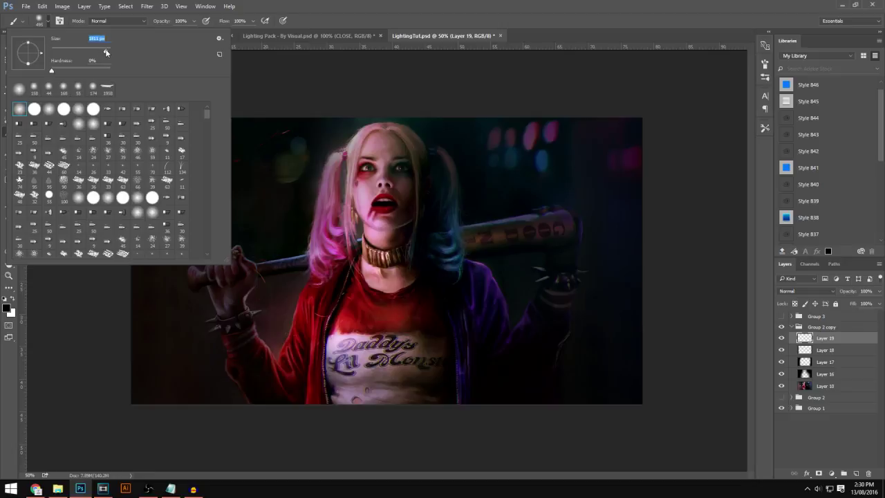
{"action": "left_click", "coordinate": [11, 299]}
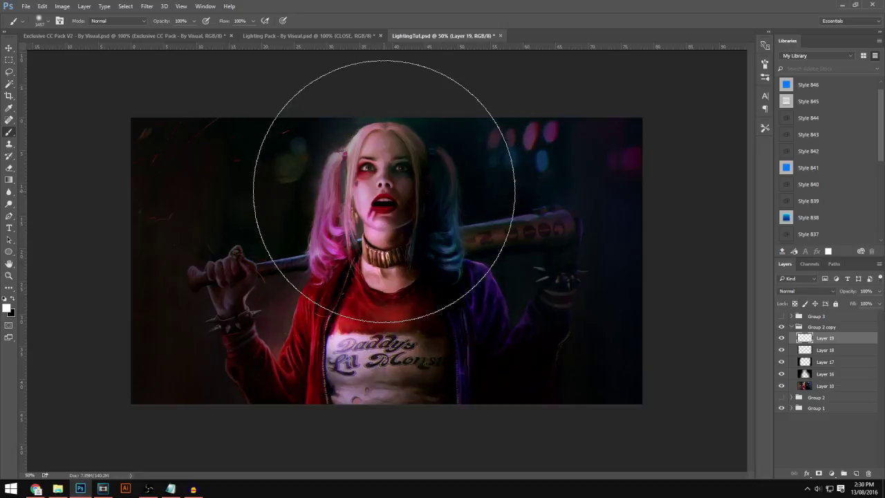
{"action": "key", "text": "ctrl+minus"}
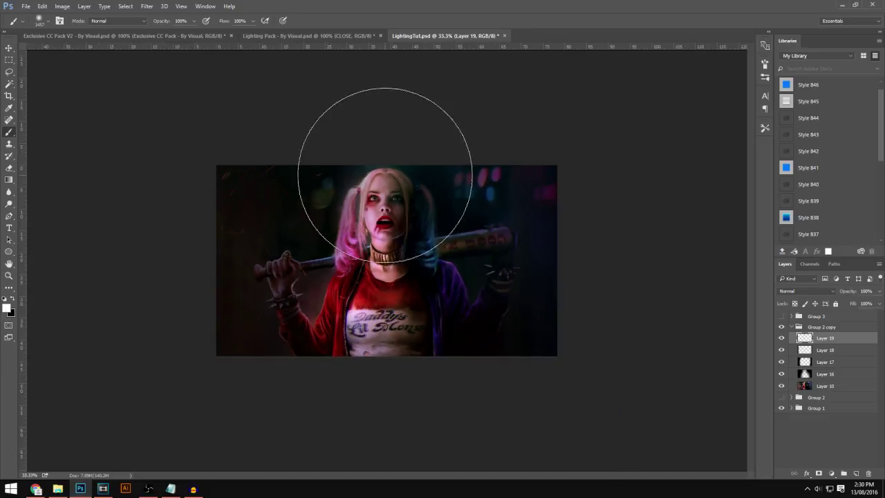
{"action": "left_click", "coordinate": [386, 132]}
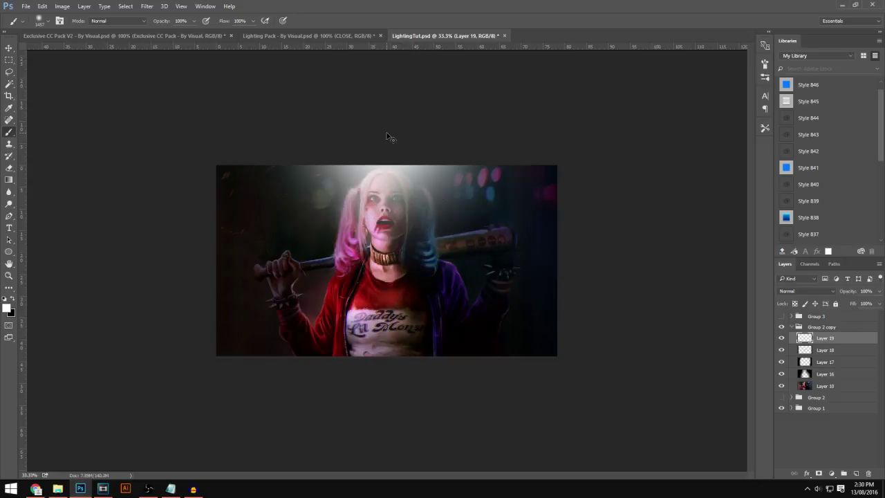
{"action": "key", "text": "ctrl+z"}
{"action": "key", "text": "ctrl+z"}
{"action": "key", "text": "ctrl+z"}
{"action": "key", "text": "ctrl+z"}
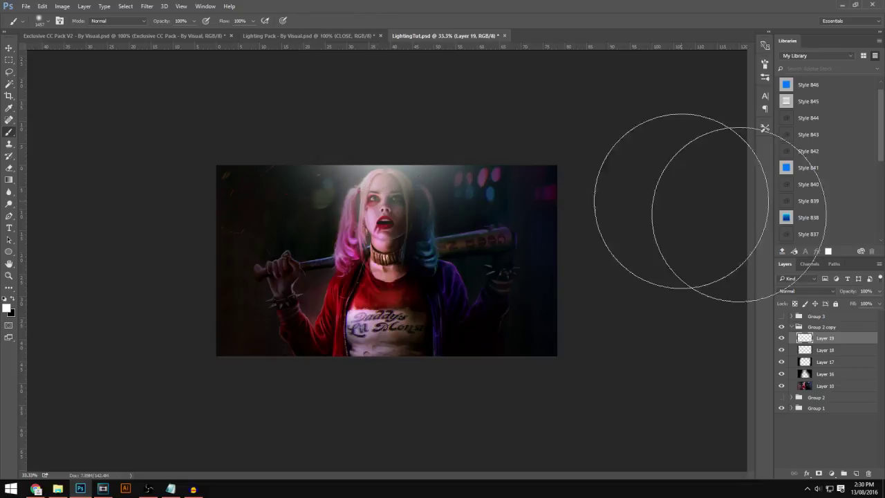
{"action": "left_click_drag", "start_coordinate": [880, 294], "coordinate": [865, 305]}
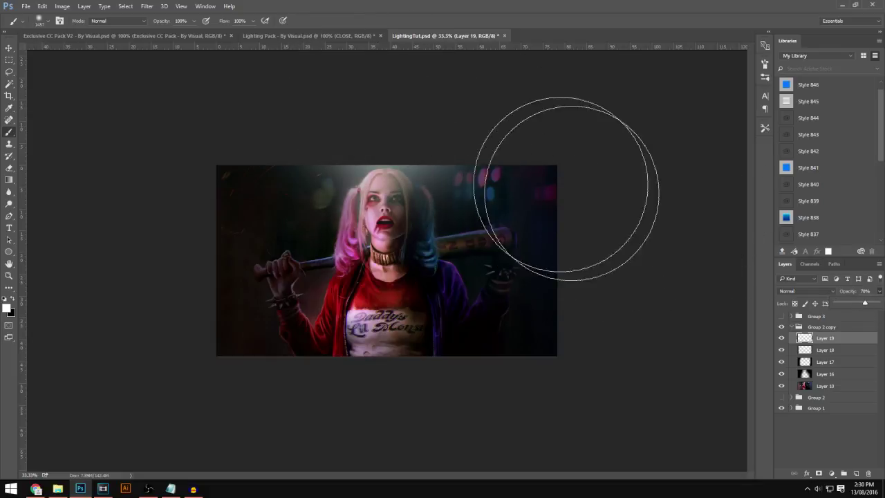
{"action": "key", "text": "ctrl+plus"}
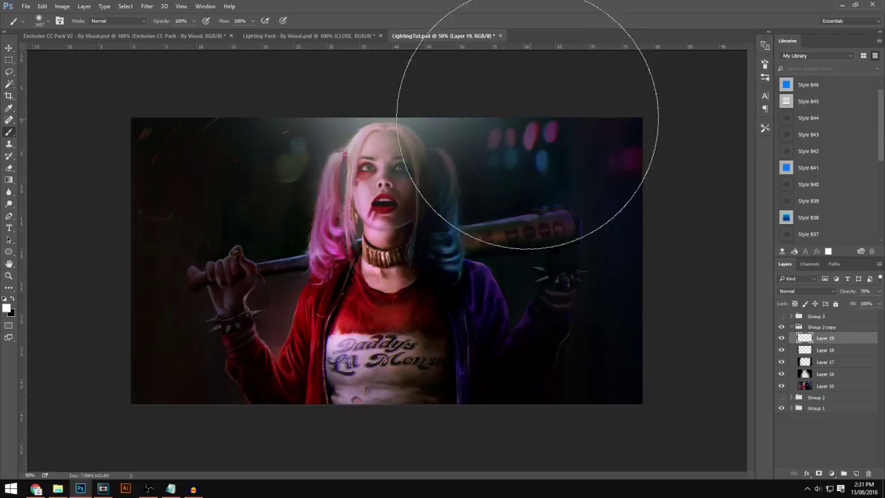
On a new layer, dab 180 px white light spots on her head, hands, chest, hair and bat.
{"action": "left_click", "coordinate": [855, 473]}
{"action": "left_click", "coordinate": [47, 21]}
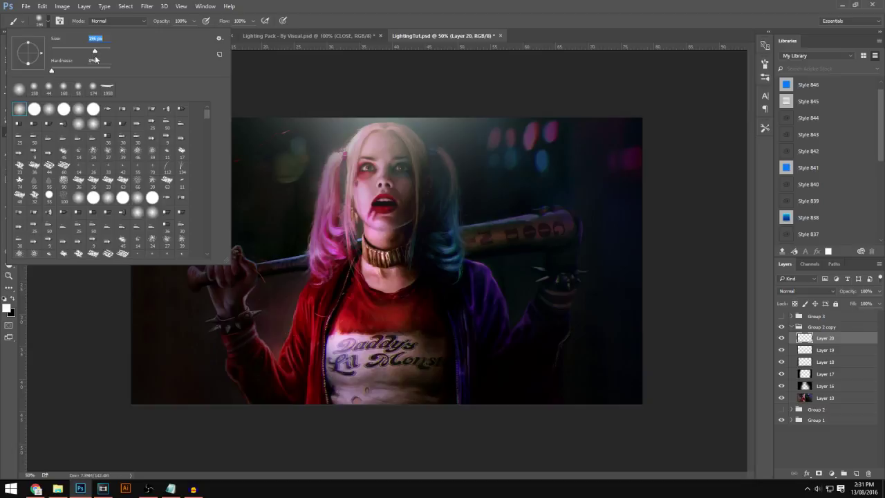
{"action": "key", "text": "Return"}
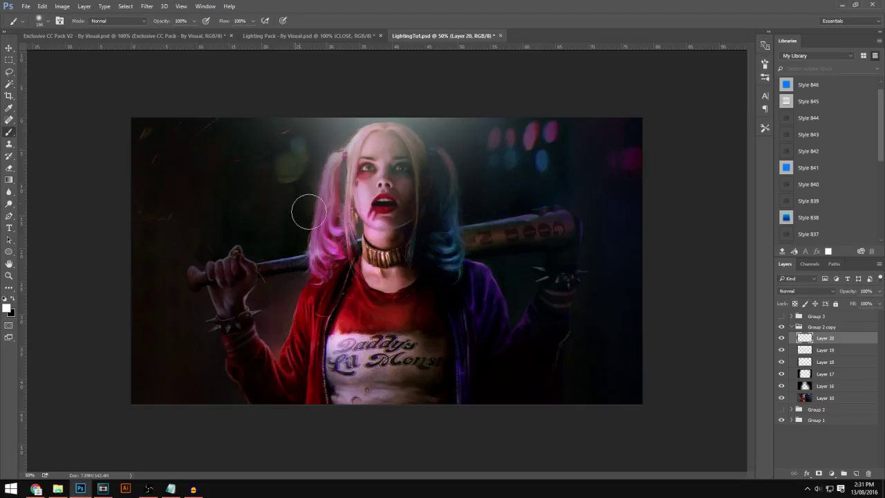
{"action": "left_click", "coordinate": [213, 187]}
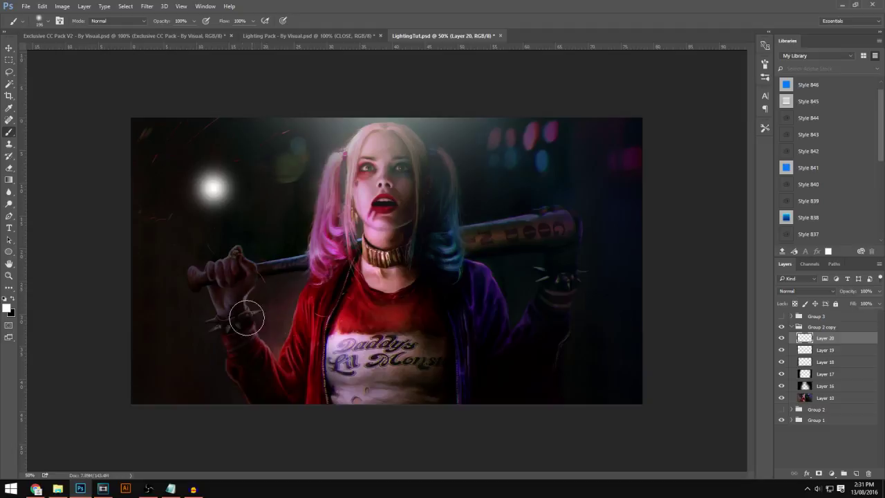
{"action": "left_click", "coordinate": [231, 317]}
{"action": "left_click", "coordinate": [362, 284]}
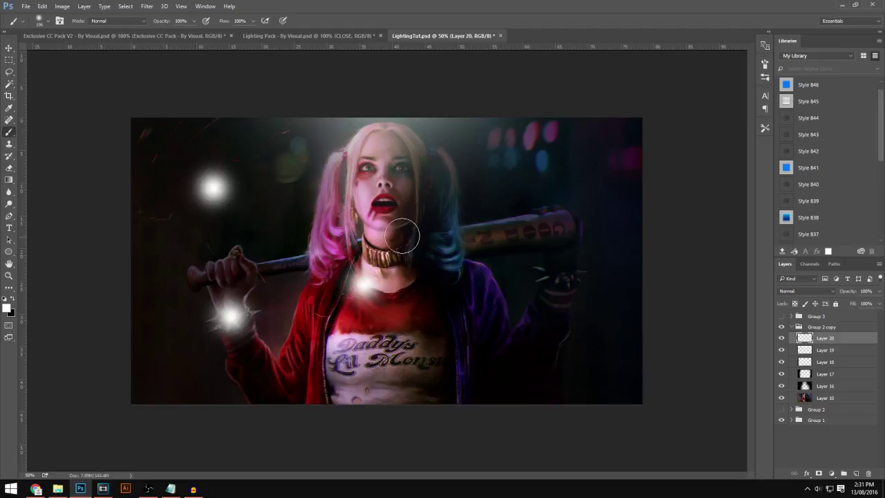
{"action": "left_click", "coordinate": [453, 237]}
{"action": "left_click", "coordinate": [327, 223]}
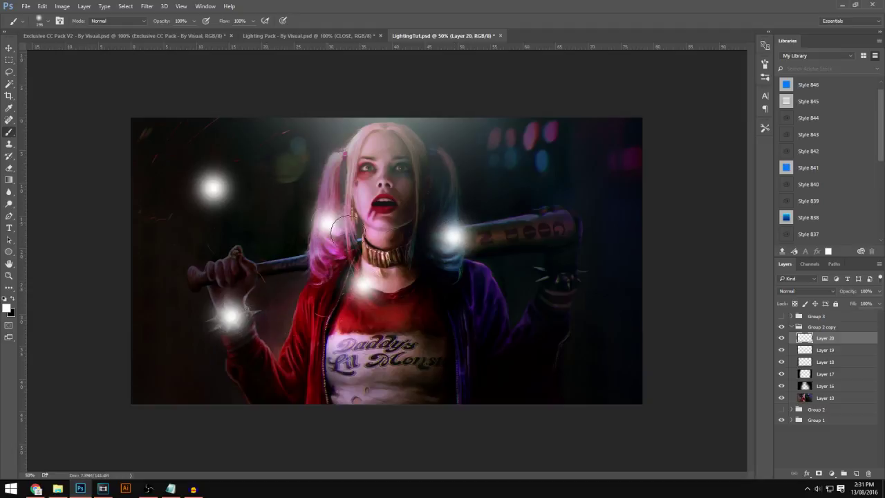
{"action": "left_click", "coordinate": [536, 235]}
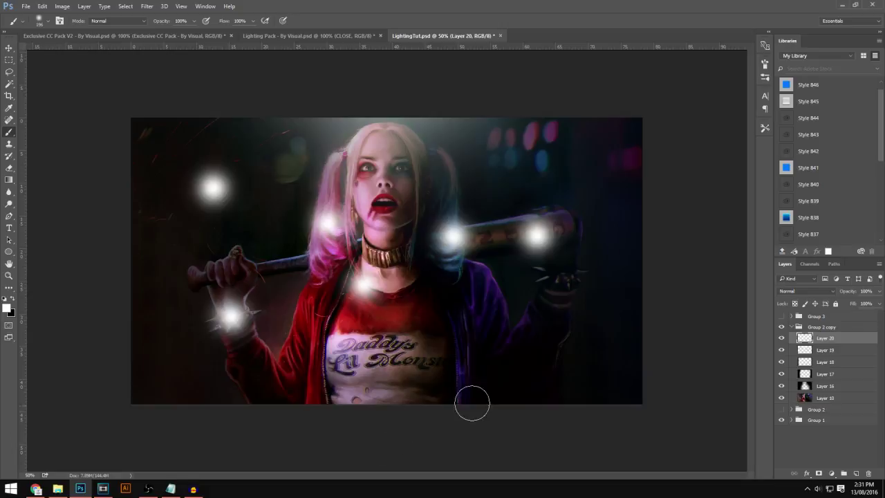
{"action": "left_click", "coordinate": [564, 321]}
Set the light-spots layer's blend mode to Overlay.
{"action": "left_click", "coordinate": [805, 291]}
{"action": "left_click", "coordinate": [788, 289]}
{"action": "left_click", "coordinate": [788, 289]}
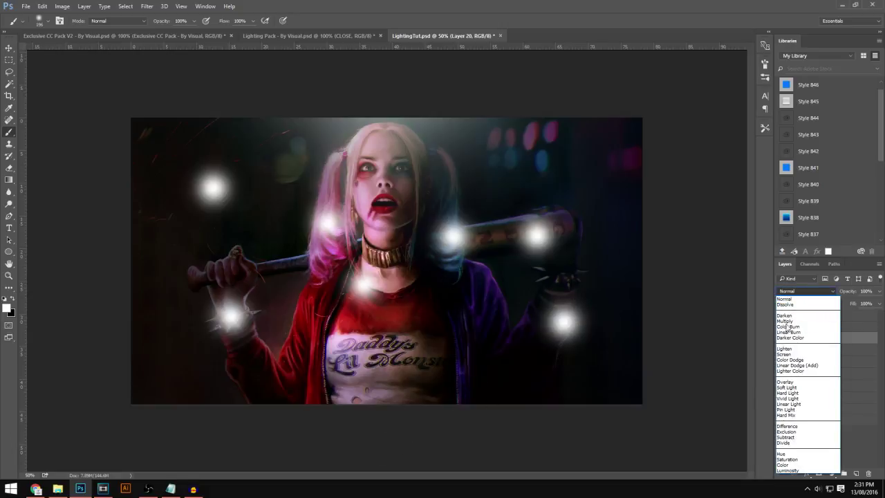
{"action": "left_click", "coordinate": [787, 381]}
Toggle the light spots on and off to compare, then switch to the Exclusive CC Pack V2 document.
{"action": "left_click", "coordinate": [781, 338]}
{"action": "left_click", "coordinate": [781, 338]}
{"action": "left_click", "coordinate": [781, 338]}
{"action": "left_click", "coordinate": [781, 338]}
{"action": "left_click", "coordinate": [781, 338]}
{"action": "left_click", "coordinate": [781, 338]}
{"action": "left_click", "coordinate": [781, 338]}
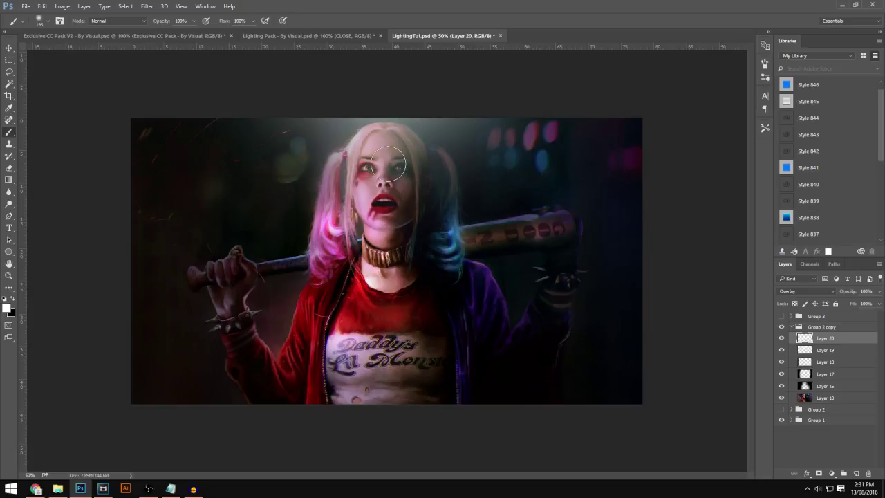
{"action": "left_click", "coordinate": [126, 33]}
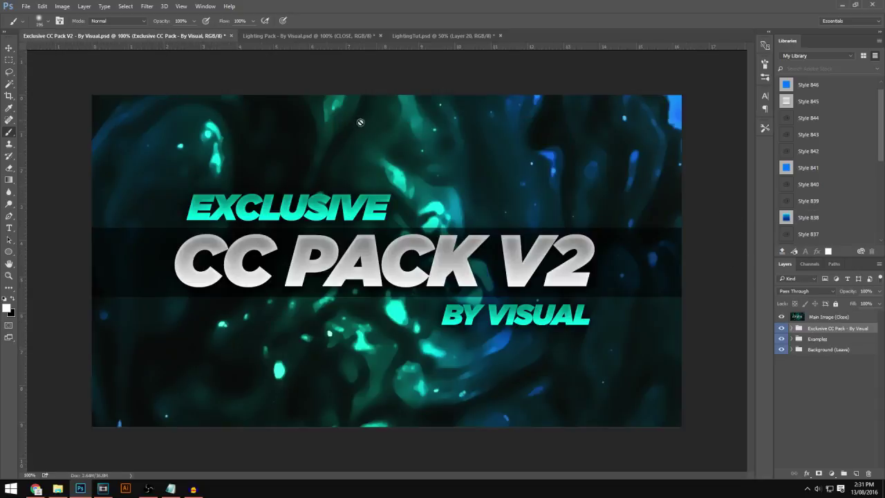
{"action": "left_click", "coordinate": [304, 36]}
{"action": "left_click", "coordinate": [791, 316]}
{"action": "left_click", "coordinate": [791, 316]}
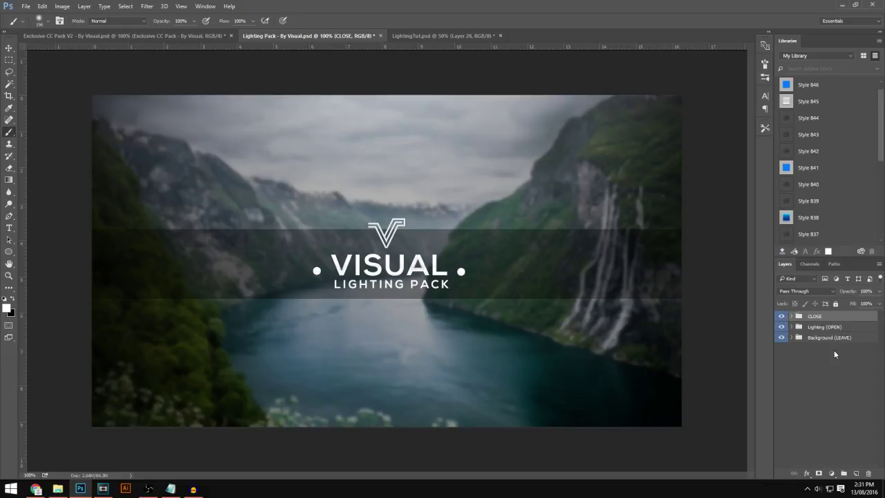
{"action": "left_click", "coordinate": [781, 317]}
{"action": "left_click", "coordinate": [791, 326]}
{"action": "left_click", "coordinate": [781, 338]}
{"action": "left_click", "coordinate": [781, 350]}
{"action": "left_click", "coordinate": [781, 350]}
{"action": "left_click", "coordinate": [780, 361]}
{"action": "left_click", "coordinate": [780, 361]}
{"action": "left_click", "coordinate": [781, 373]}
{"action": "left_click", "coordinate": [781, 374]}
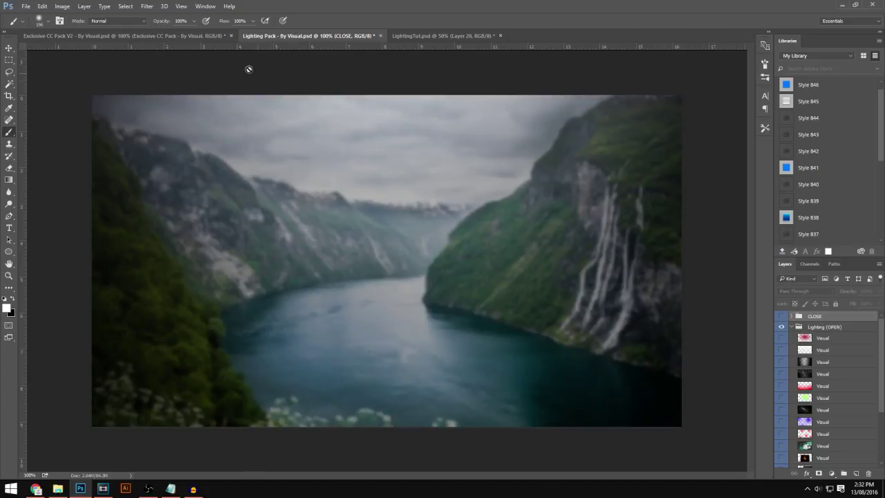
{"action": "left_click", "coordinate": [195, 35]}
{"action": "left_click", "coordinate": [331, 38]}
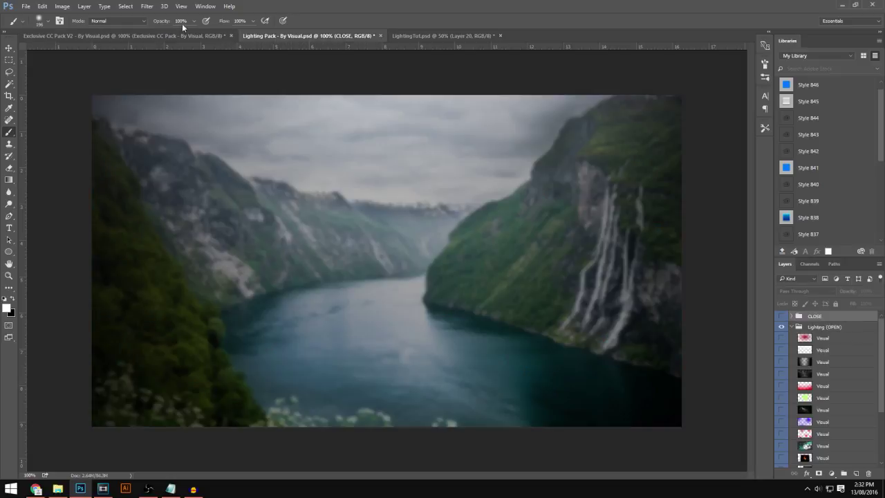
{"action": "left_click", "coordinate": [161, 36]}
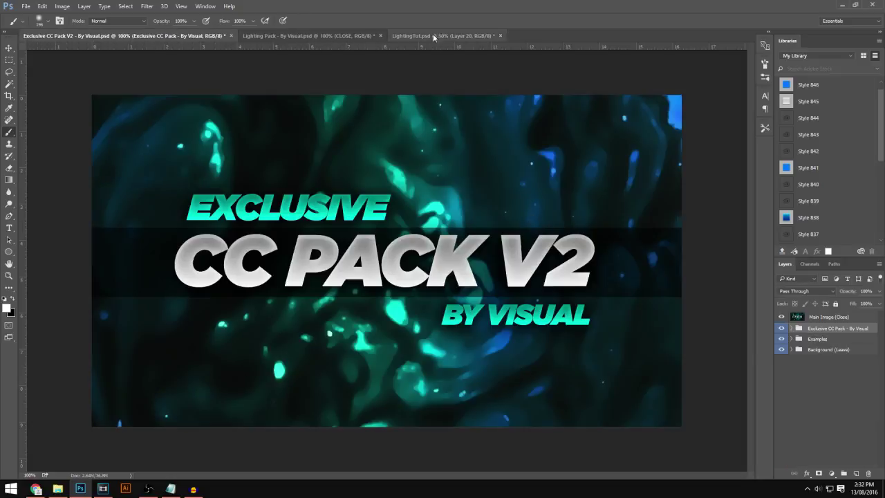
{"action": "left_click", "coordinate": [414, 36]}
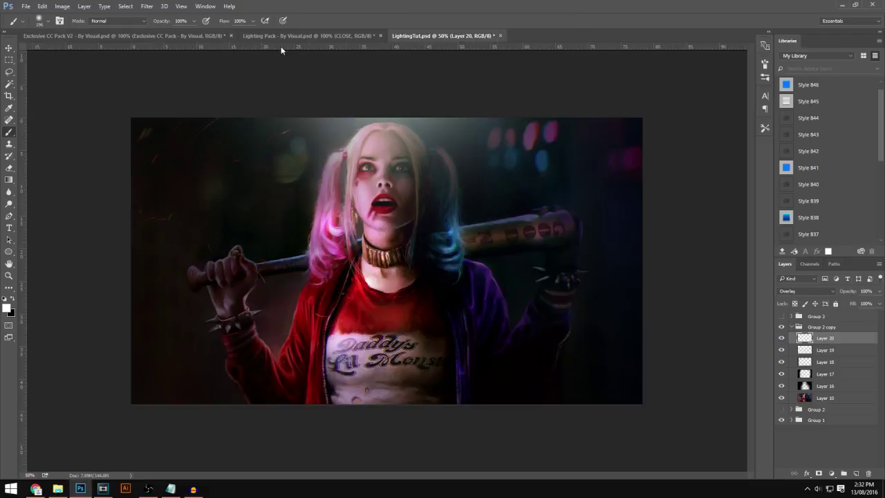
{"action": "left_click", "coordinate": [215, 36]}
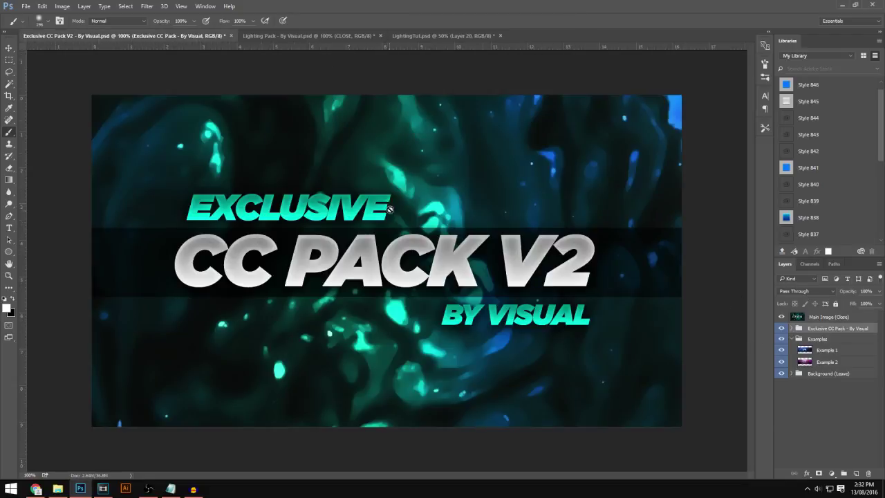
{"action": "left_click", "coordinate": [407, 36]}
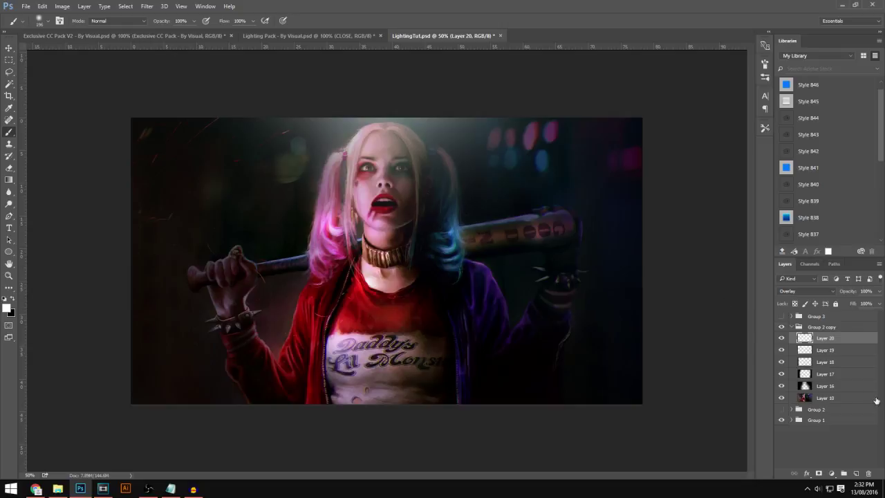
{"action": "left_click", "coordinate": [791, 419]}
{"action": "scroll", "coordinate": [795, 394], "scroll_direction": "down", "scroll_amount": 3}
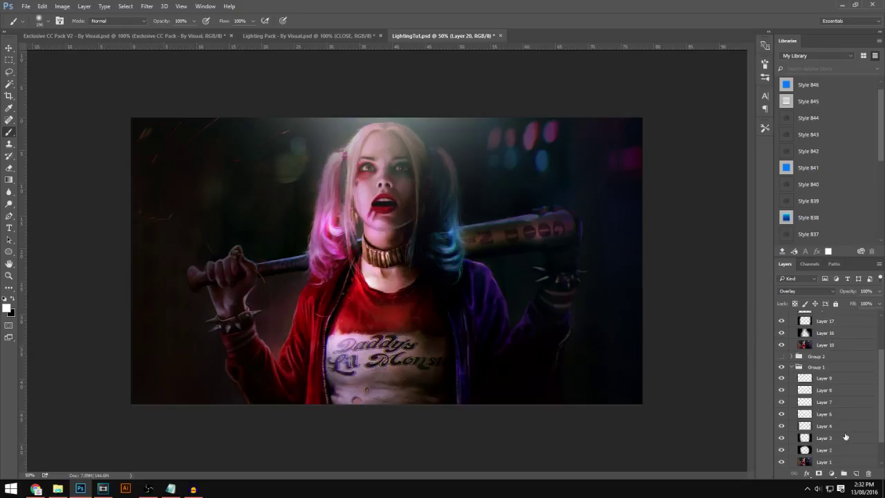
{"action": "left_click", "coordinate": [792, 369]}
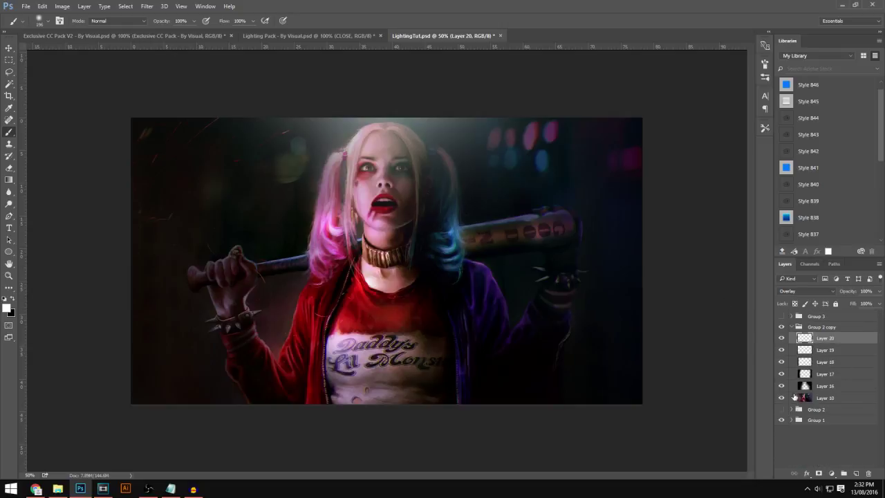
{"action": "key", "text": "v"}
{"action": "left_click", "coordinate": [781, 337]}
Toggle the Exclusive CC Pack grading group to compare, leave it on, and expand its folders.
{"action": "left_click", "coordinate": [781, 337]}
{"action": "left_click", "coordinate": [781, 337]}
{"action": "left_click", "coordinate": [781, 338]}
{"action": "left_click", "coordinate": [781, 338]}
{"action": "left_click", "coordinate": [781, 337]}
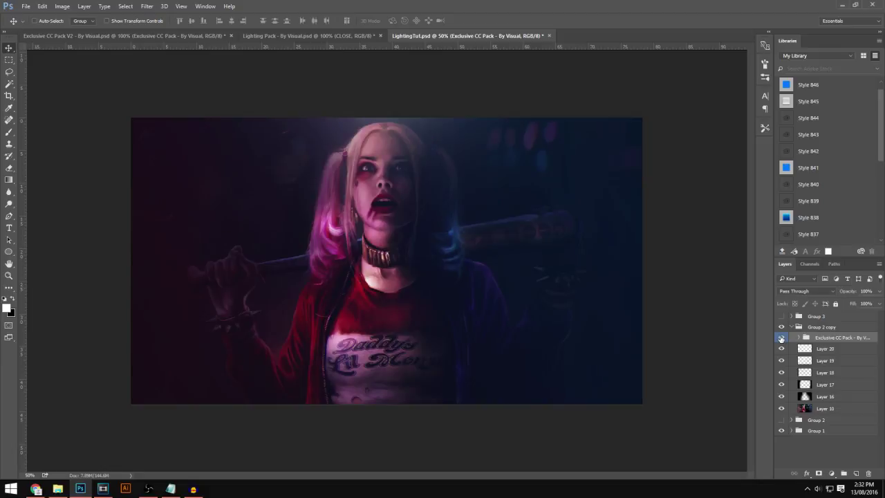
{"action": "left_click", "coordinate": [799, 338]}
Lower the opacity of lighting folders 18, 20 and 14 to 34%, then collapse the group.
{"action": "left_click", "coordinate": [831, 348]}
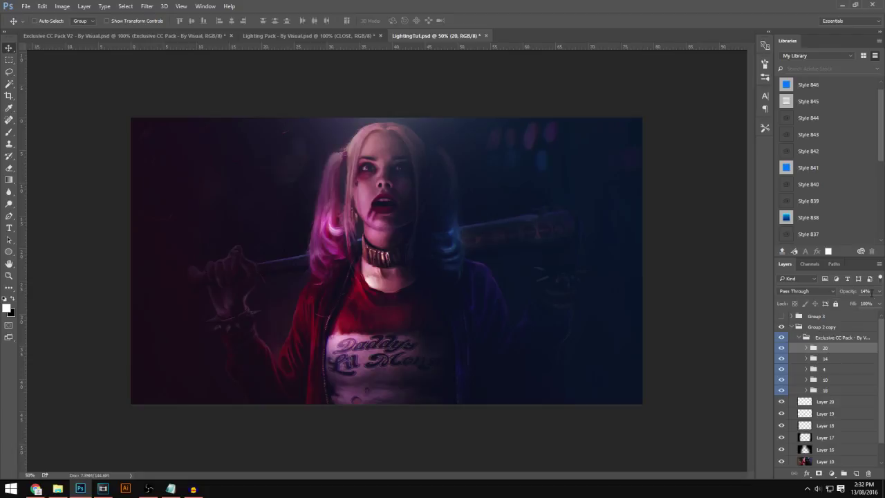
{"action": "left_click", "coordinate": [845, 358]}
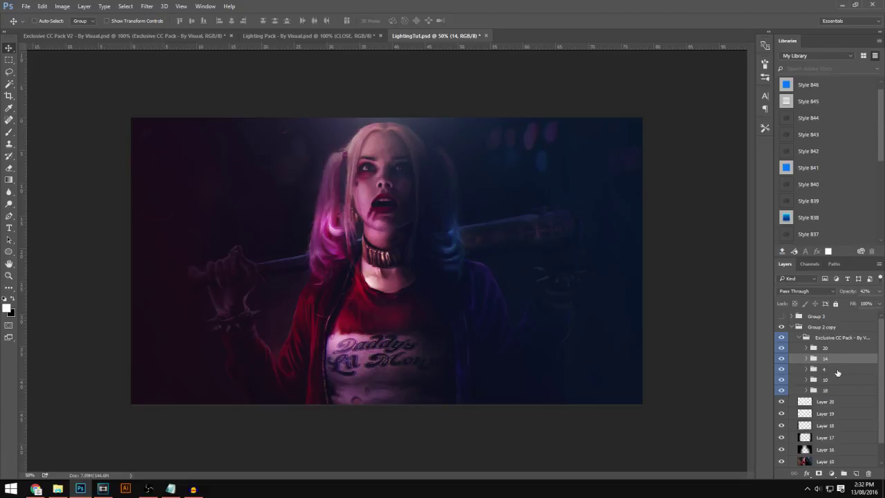
{"action": "left_click", "coordinate": [837, 371]}
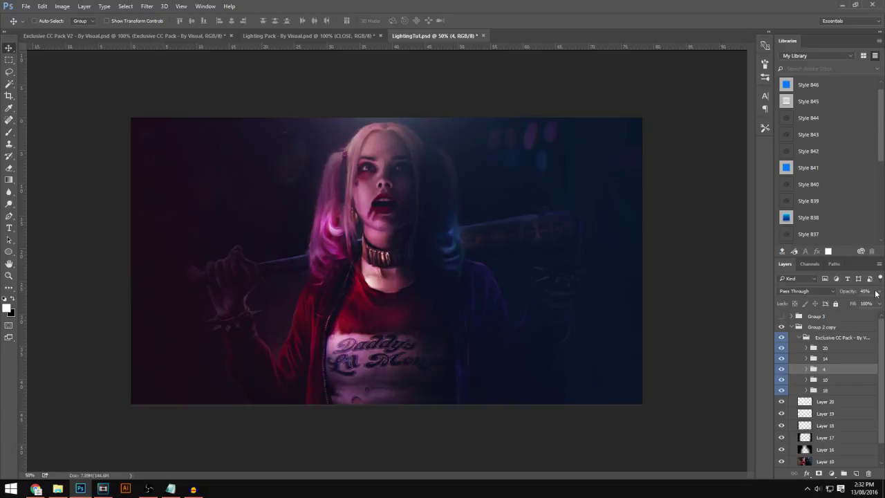
{"action": "left_click", "coordinate": [838, 381]}
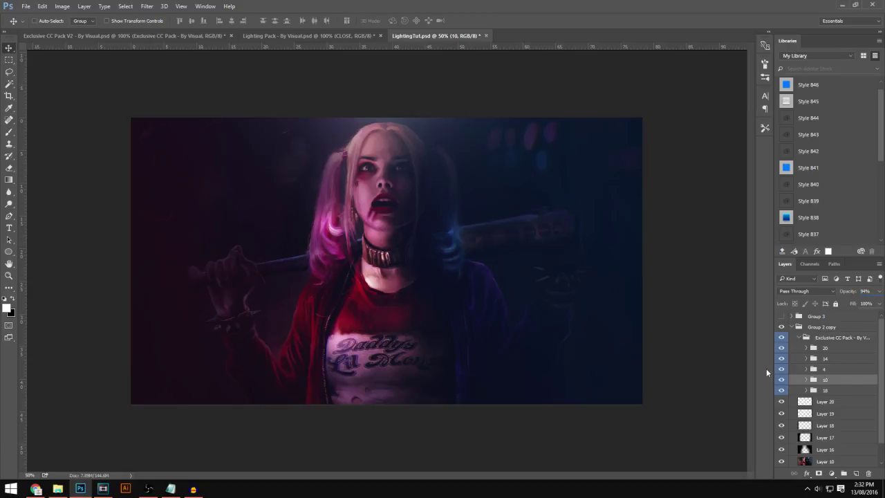
{"action": "left_click", "coordinate": [824, 390]}
{"action": "left_click", "coordinate": [864, 291]}
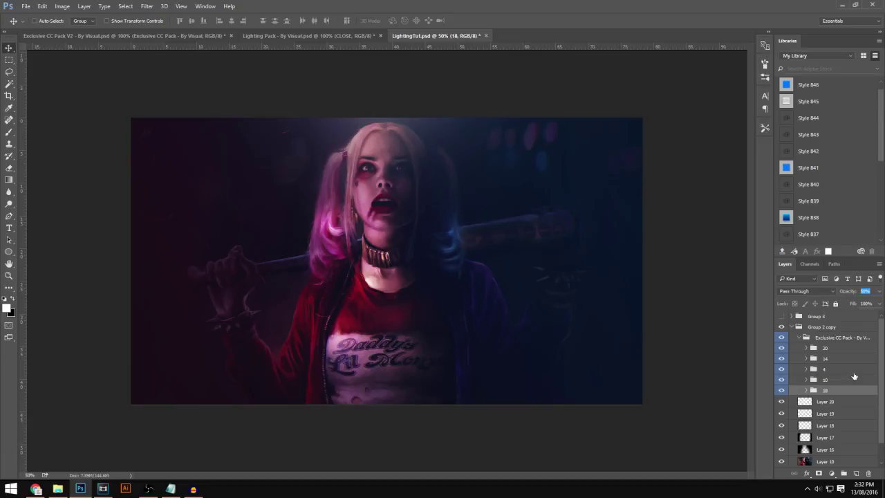
{"action": "left_click", "coordinate": [839, 348]}
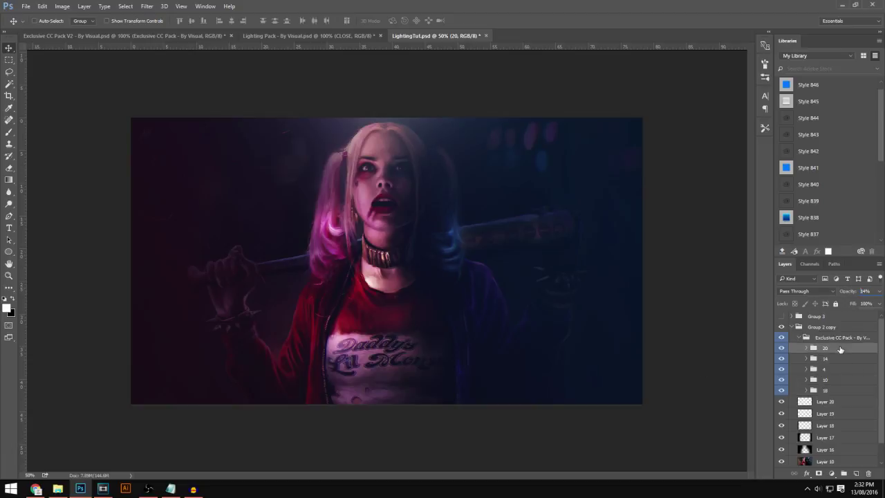
{"action": "left_click", "coordinate": [835, 358]}
{"action": "left_click", "coordinate": [835, 348]}
{"action": "left_click", "coordinate": [800, 337]}
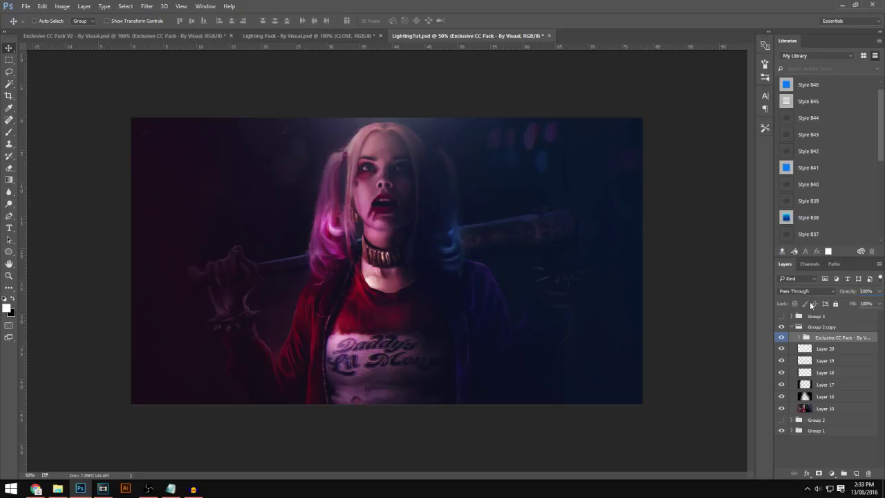
On a new layer, dab seven soft white light spots around Harley, including her mouth and hair.
{"action": "left_click", "coordinate": [855, 474]}
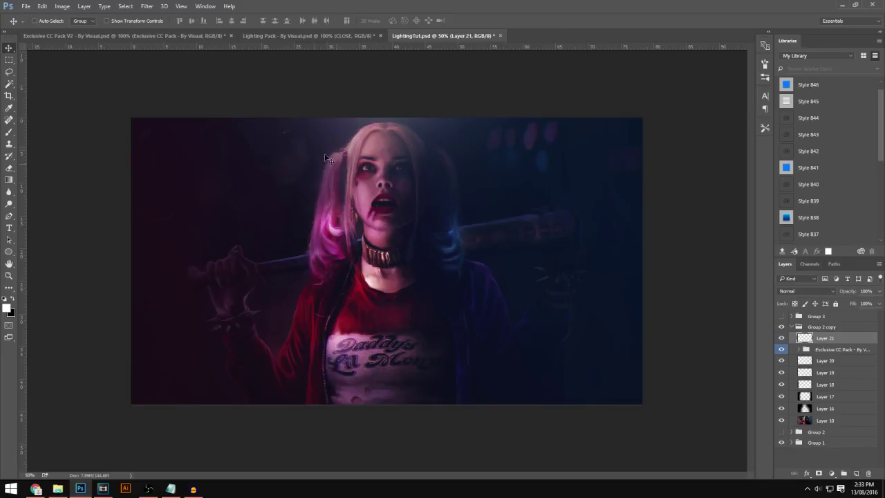
{"action": "left_click", "coordinate": [11, 136]}
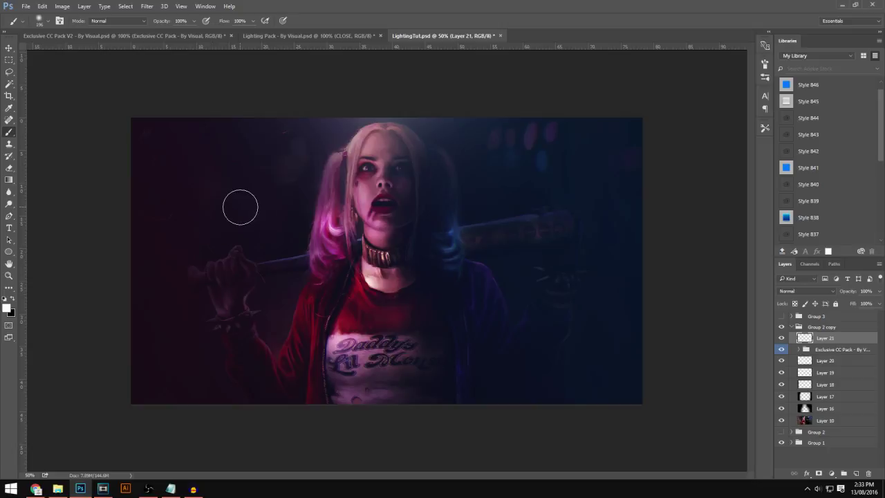
{"action": "left_click", "coordinate": [240, 208]}
{"action": "left_click", "coordinate": [320, 327]}
{"action": "left_click", "coordinate": [467, 271]}
{"action": "left_click", "coordinate": [523, 342]}
{"action": "left_click", "coordinate": [571, 225]}
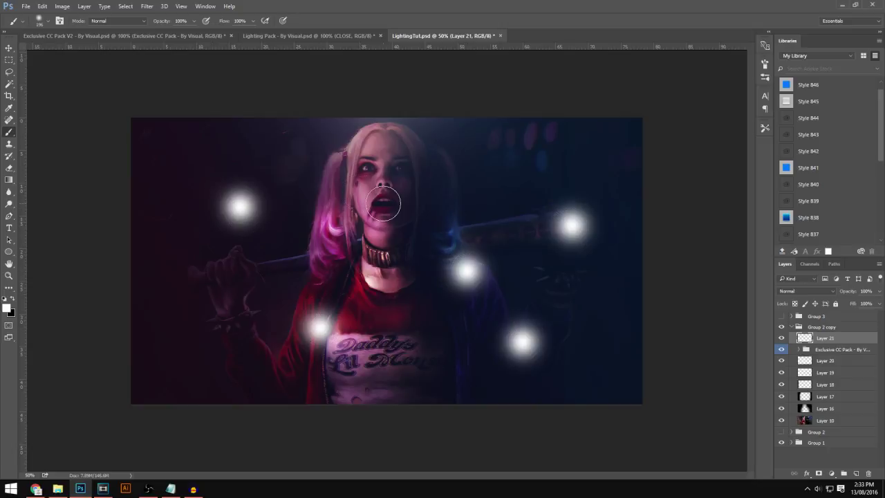
{"action": "left_click", "coordinate": [385, 205]}
{"action": "left_click", "coordinate": [357, 160]}
Blend the light spots with Overlay, compare them on and off, and add another empty layer.
{"action": "left_click", "coordinate": [790, 291]}
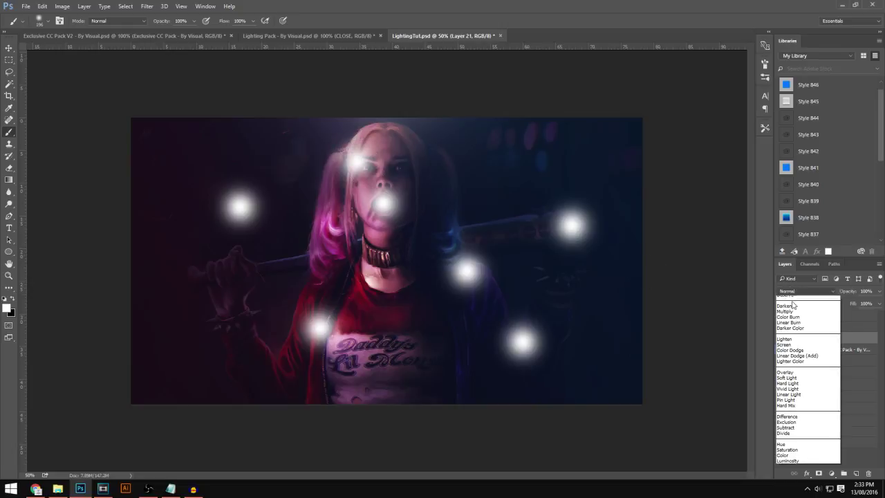
{"action": "left_click", "coordinate": [785, 382]}
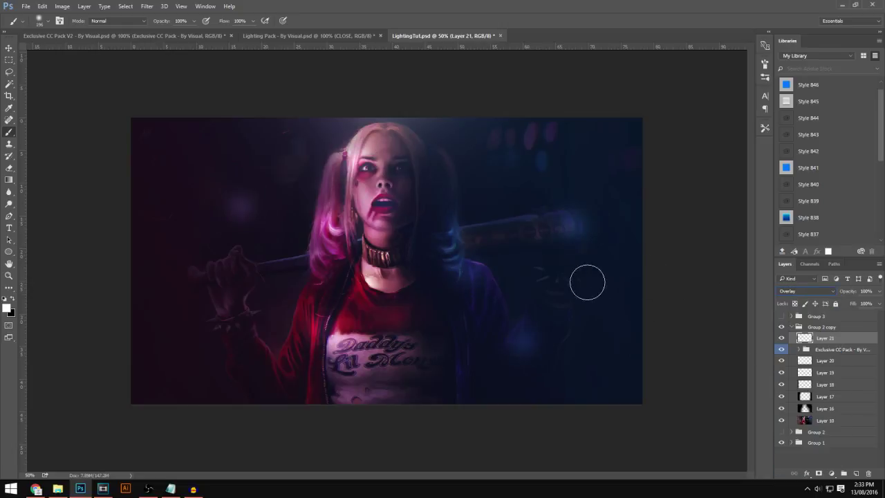
{"action": "left_click", "coordinate": [781, 337]}
{"action": "left_click", "coordinate": [781, 338]}
{"action": "left_click", "coordinate": [857, 473]}
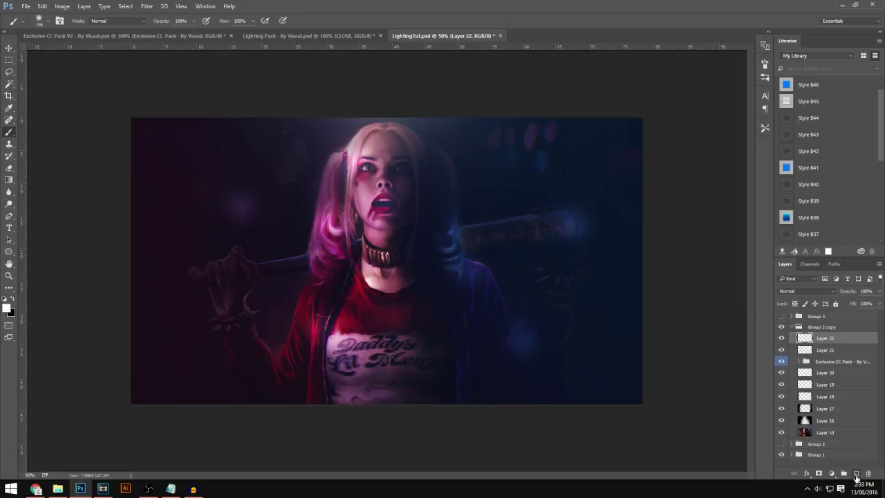
Paint a broad soft white glow above Harley's head with a ~1100 px brush and fade it to 50% opacity.
{"action": "left_click", "coordinate": [48, 22]}
{"action": "left_click_drag", "start_coordinate": [101, 52], "coordinate": [103, 52]}
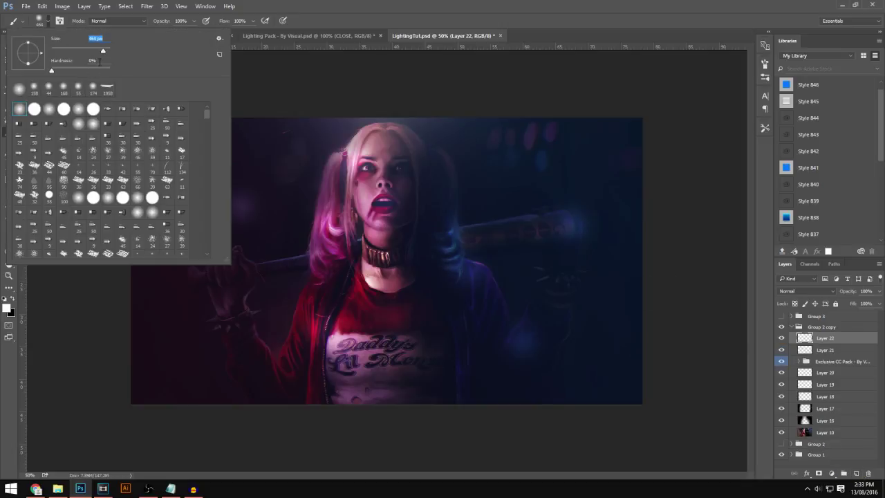
{"action": "left_click", "coordinate": [367, 69]}
{"action": "left_click", "coordinate": [384, 62]}
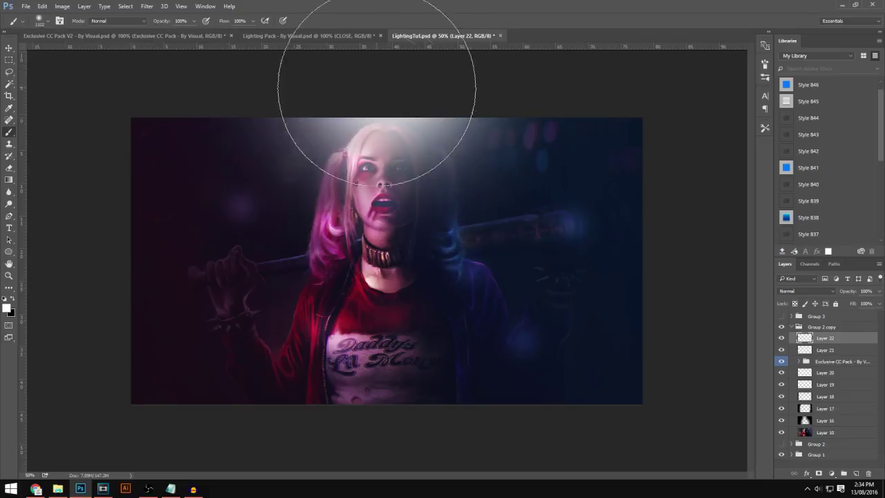
{"action": "left_click_drag", "start_coordinate": [851, 303], "coordinate": [858, 304]}
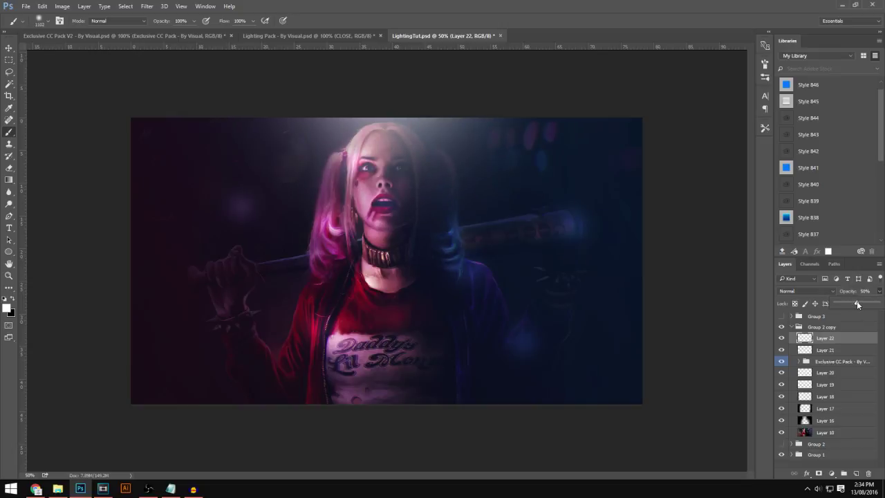
{"action": "left_click", "coordinate": [834, 473]}
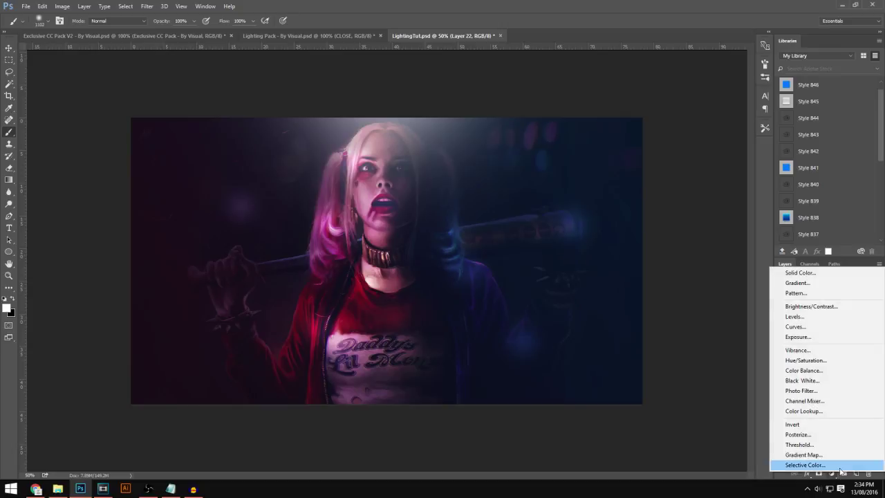
Add a Brightness/Contrast adjustment layer set to brightness 13 and contrast 38.
{"action": "left_click", "coordinate": [796, 306]}
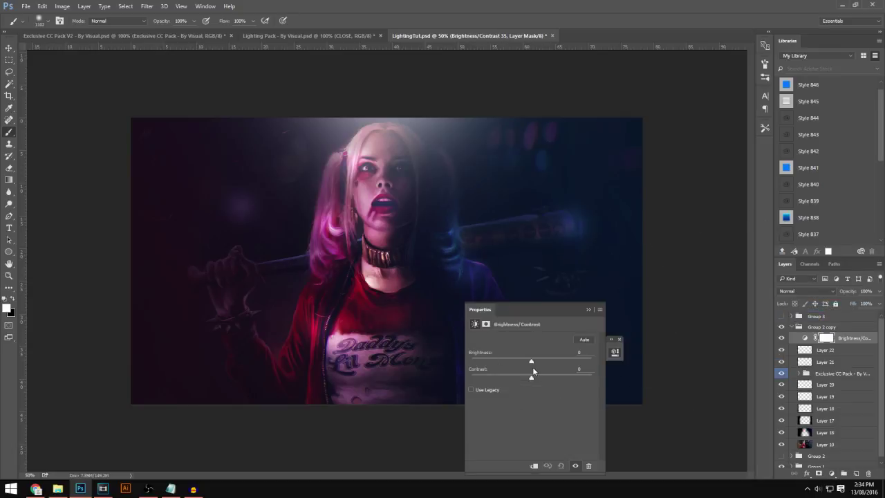
{"action": "left_click_drag", "start_coordinate": [544, 361], "coordinate": [550, 379]}
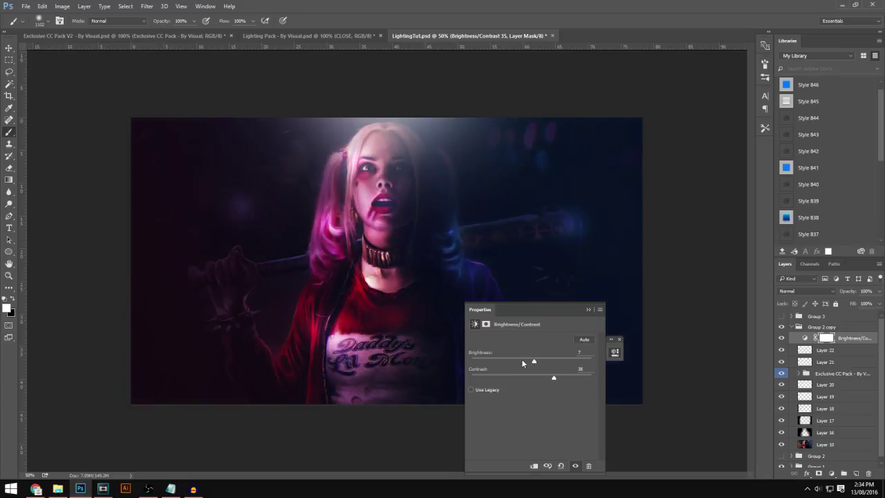
{"action": "left_click_drag", "start_coordinate": [534, 362], "coordinate": [537, 363]}
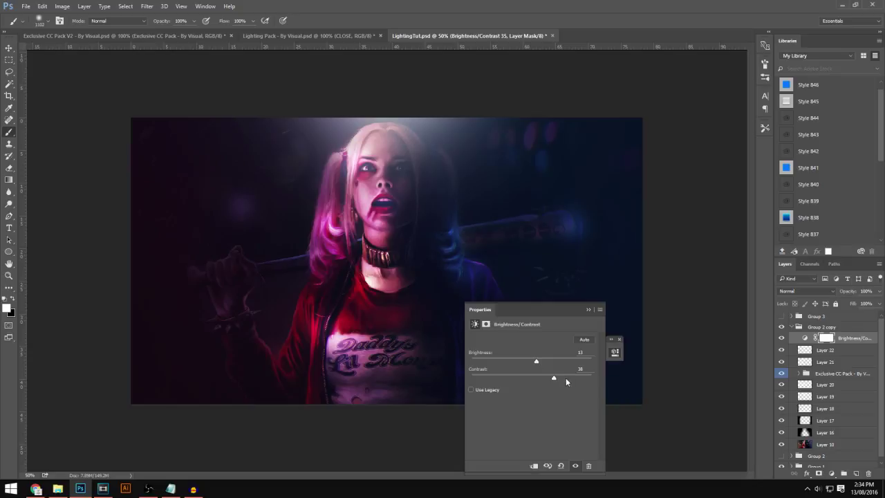
{"action": "left_click", "coordinate": [588, 310]}
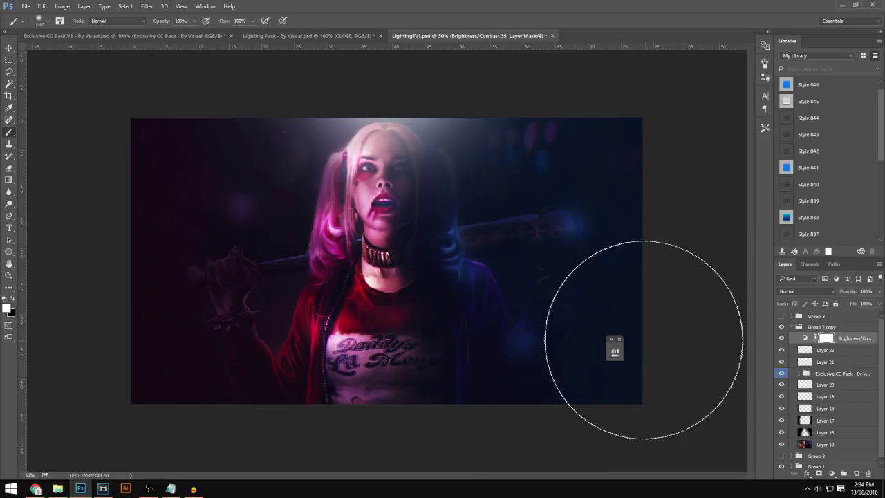
{"action": "left_click", "coordinate": [619, 339]}
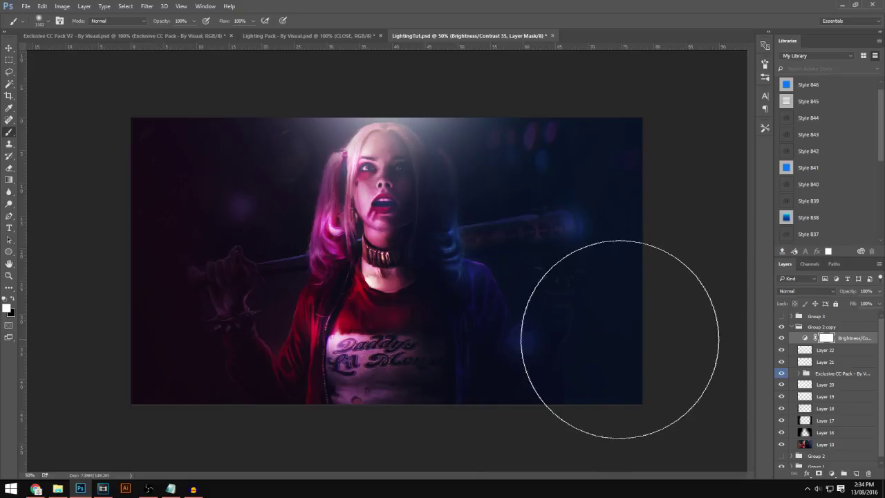
{"action": "left_click", "coordinate": [833, 474]}
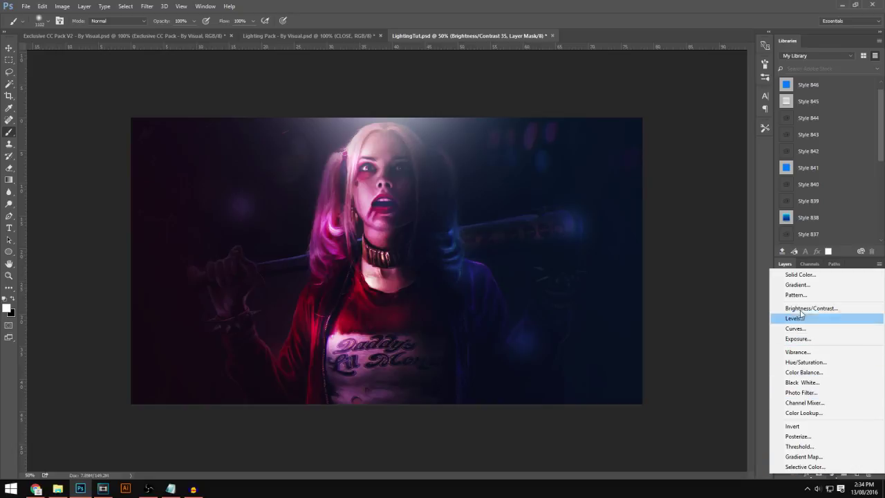
Add a Vibrance adjustment, push it to +100, then pull it back to +69.
{"action": "left_click", "coordinate": [797, 352]}
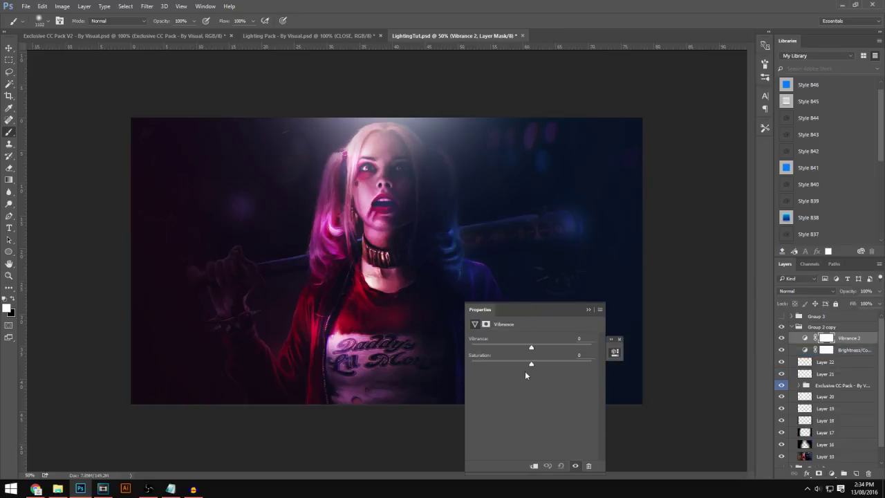
{"action": "left_click_drag", "start_coordinate": [532, 347], "coordinate": [591, 346]}
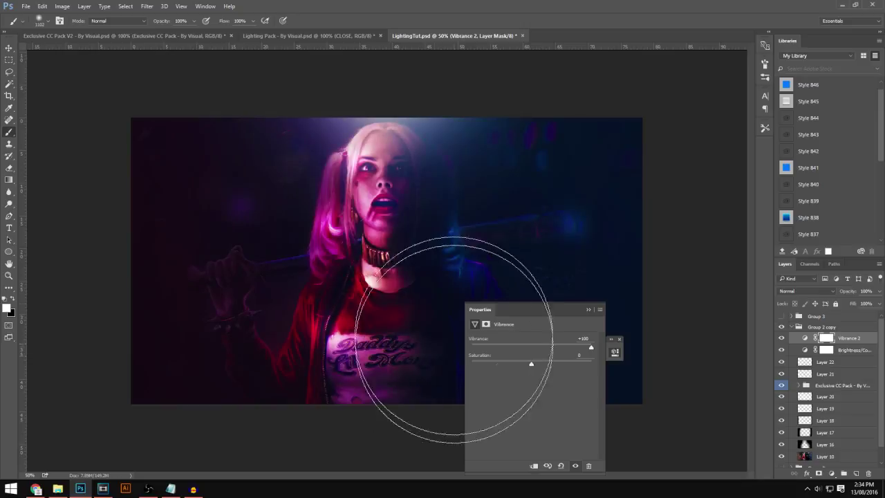
{"action": "left_click", "coordinate": [588, 310]}
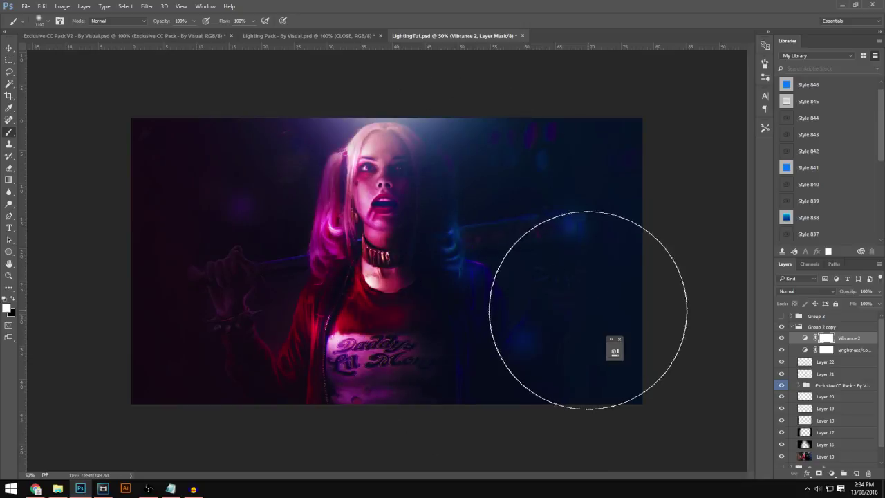
{"action": "left_click", "coordinate": [805, 338]}
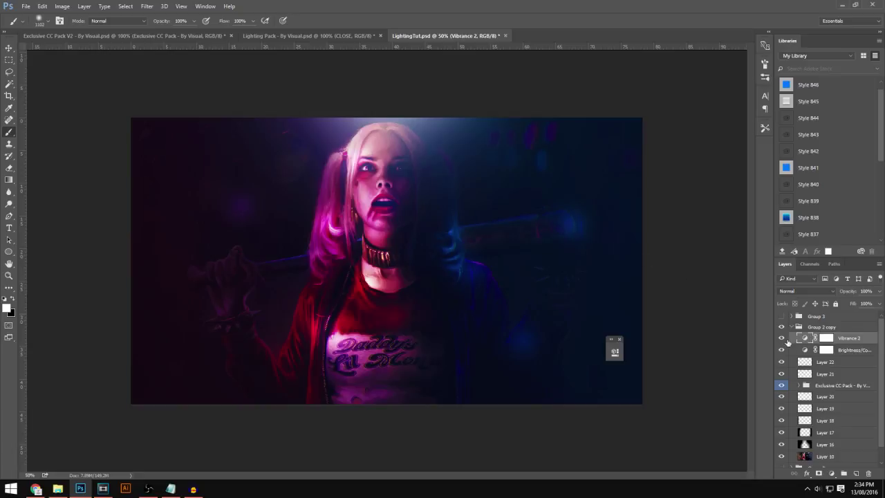
{"action": "double_click", "coordinate": [805, 339]}
{"action": "left_click_drag", "start_coordinate": [592, 349], "coordinate": [572, 348]}
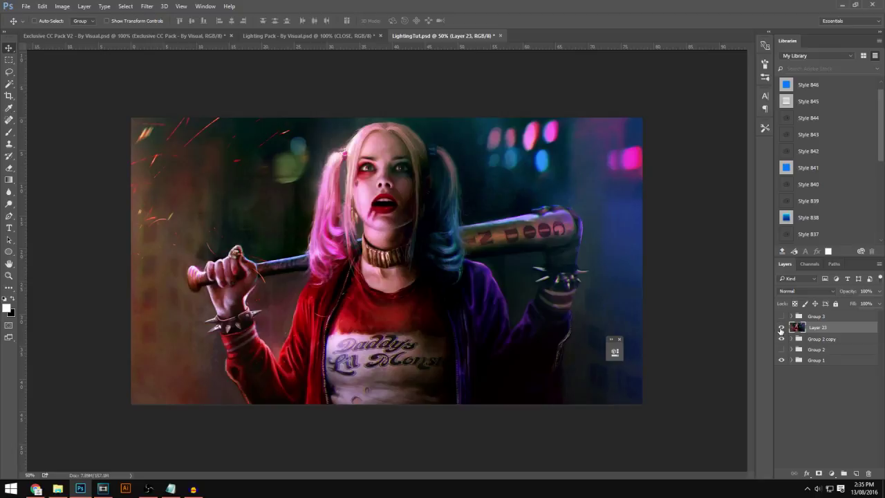
Toggle Layer 23 off, on and off to compare, leaving the original copy hidden.
{"action": "left_click", "coordinate": [781, 327]}
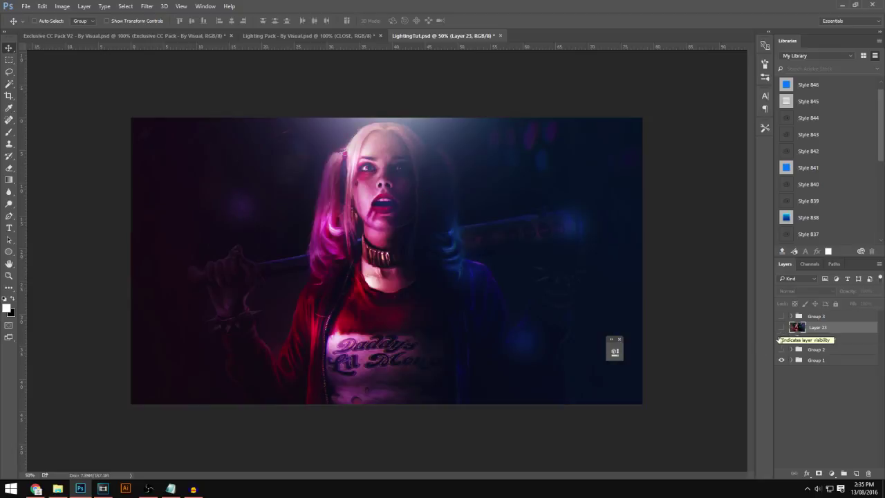
{"action": "left_click", "coordinate": [781, 328]}
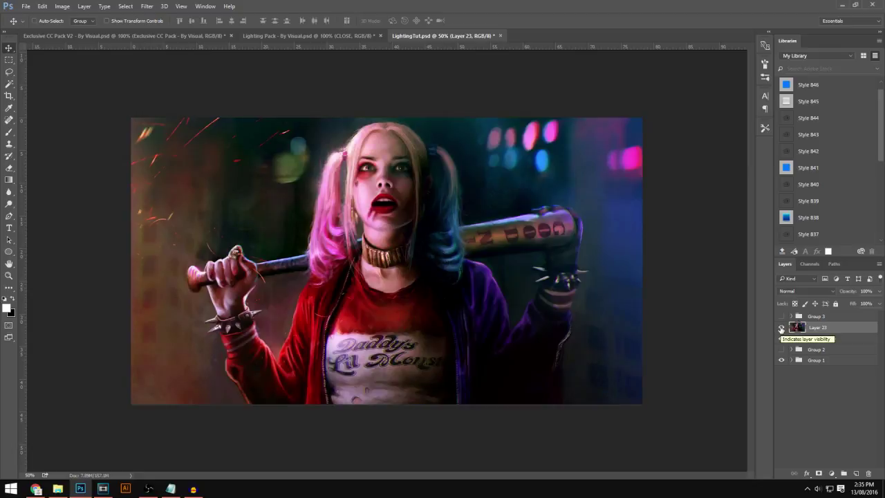
{"action": "left_click", "coordinate": [781, 328]}
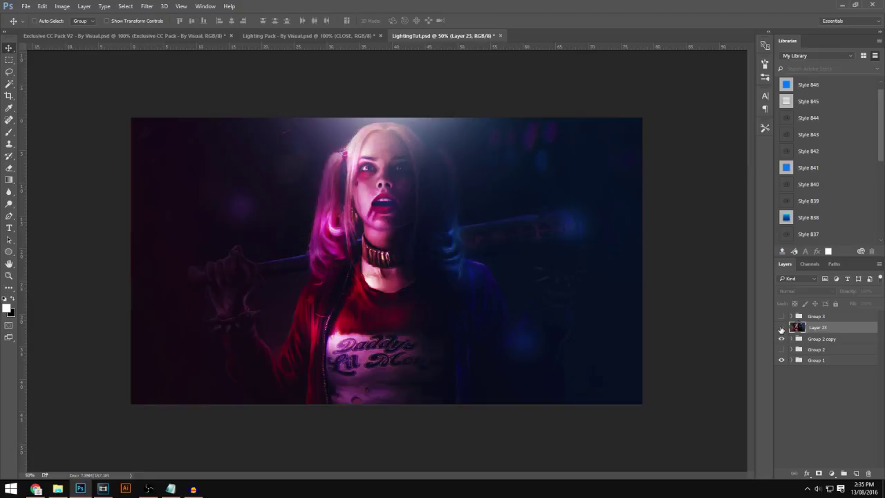